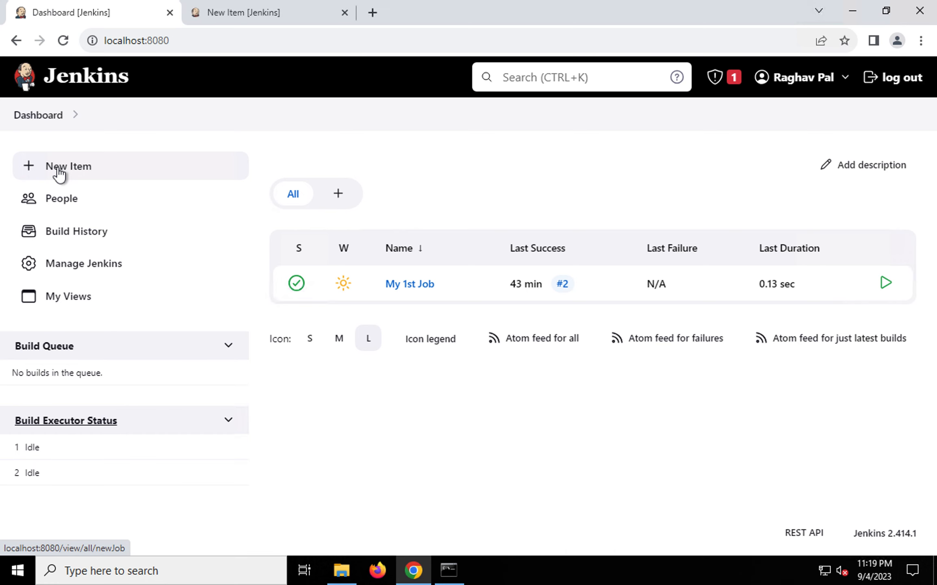
# Create a new freestyle project named Build.
pyautogui.click(262, 9)
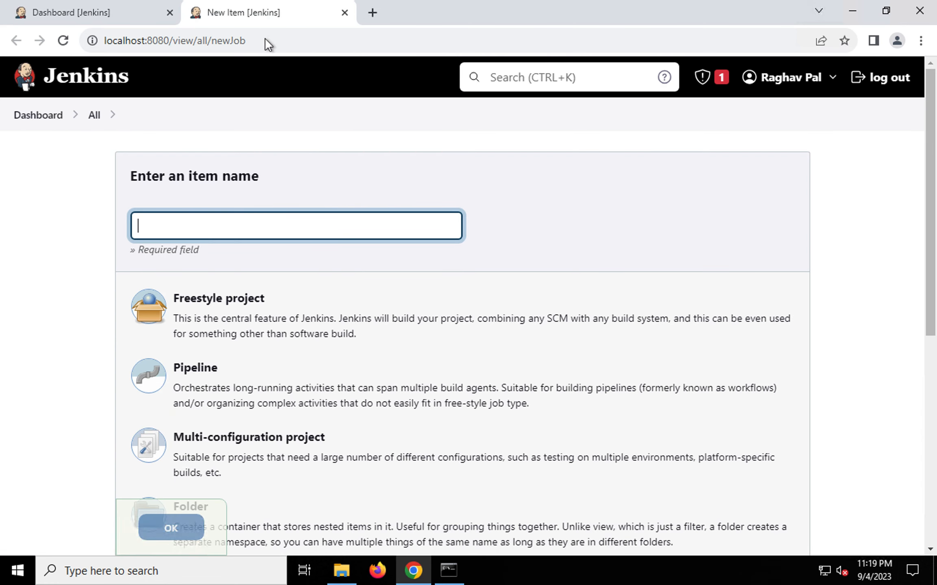
pyautogui.click(221, 227)
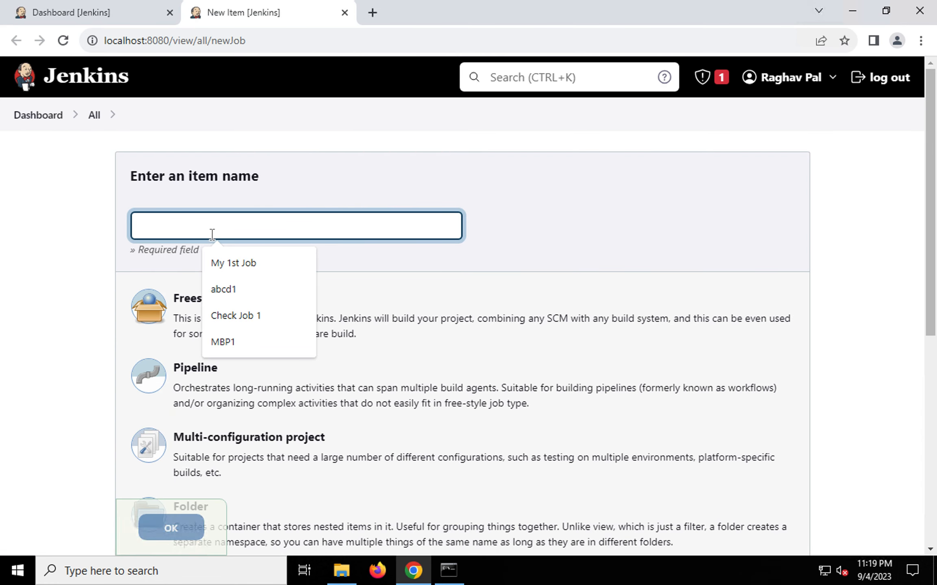
pyautogui.write('B')
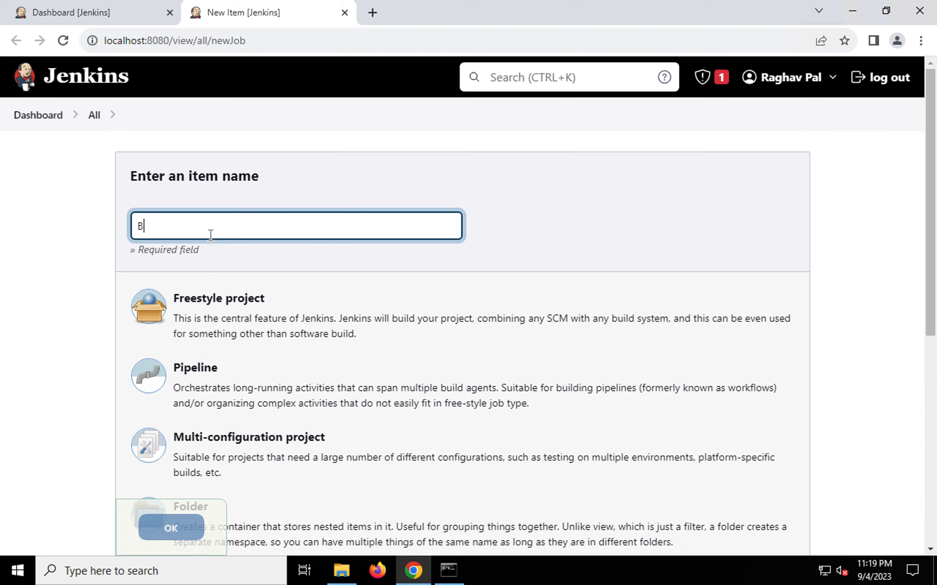
pyautogui.write('uild')
pyautogui.click(209, 319)
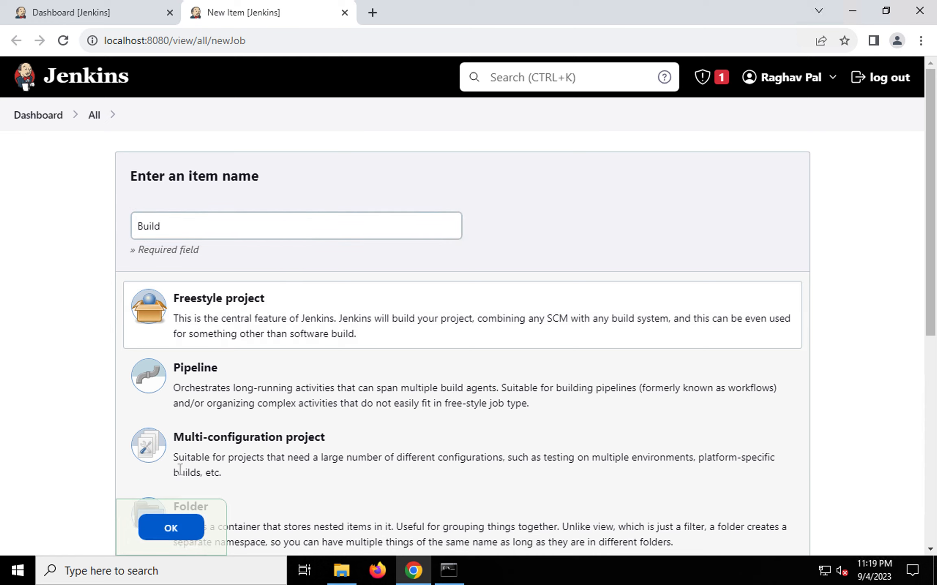
pyautogui.click(171, 527)
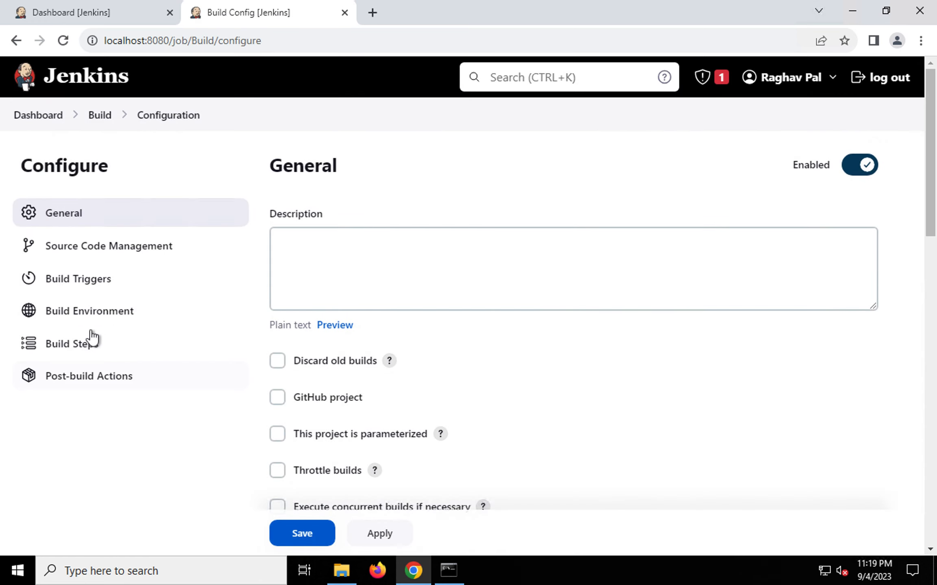
# Add an Execute Windows batch command build step containing echo "This is Build Job" and save the Build project.
pyautogui.click(71, 349)
pyautogui.click(333, 305)
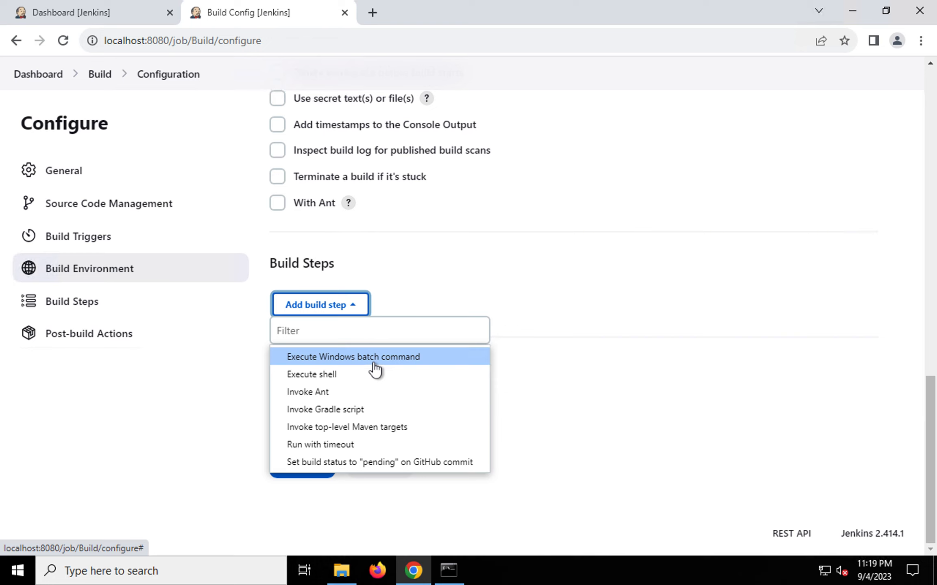
pyautogui.click(349, 359)
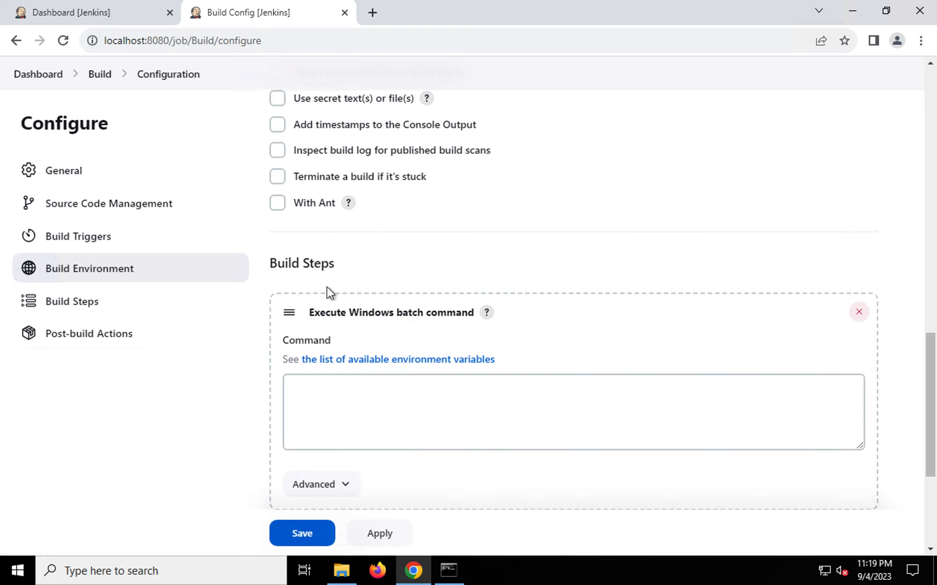
pyautogui.click(339, 405)
pyautogui.write('echo')
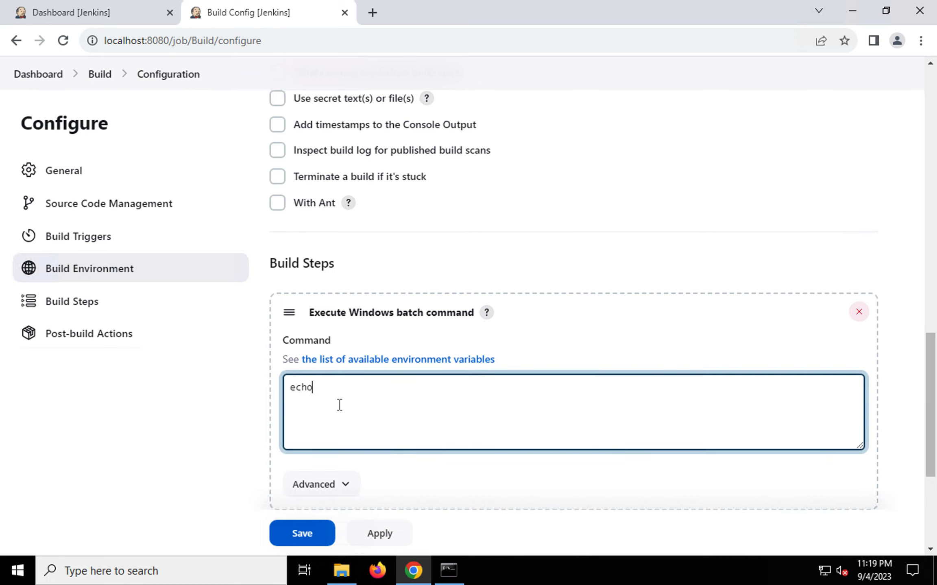
pyautogui.write(' "This is Build Job')
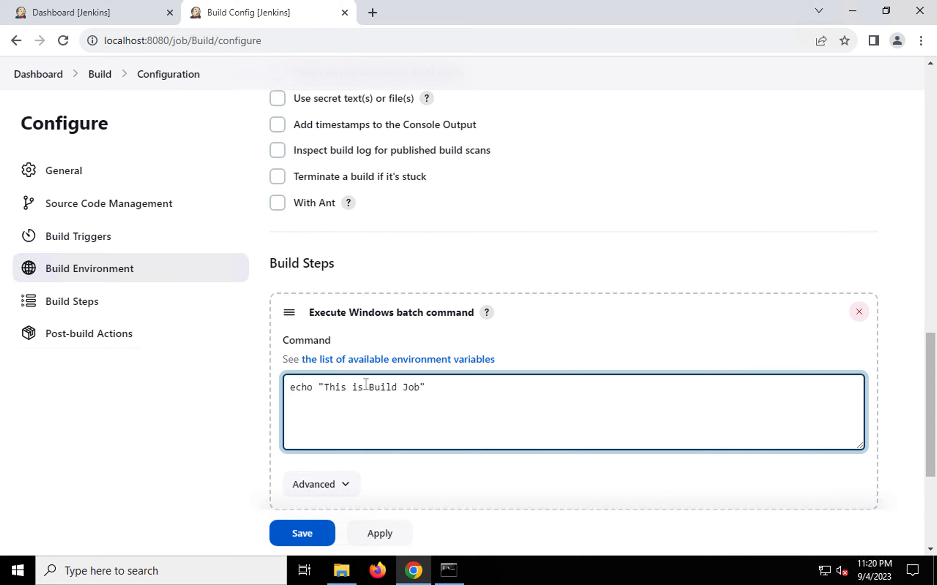
pyautogui.click(376, 543)
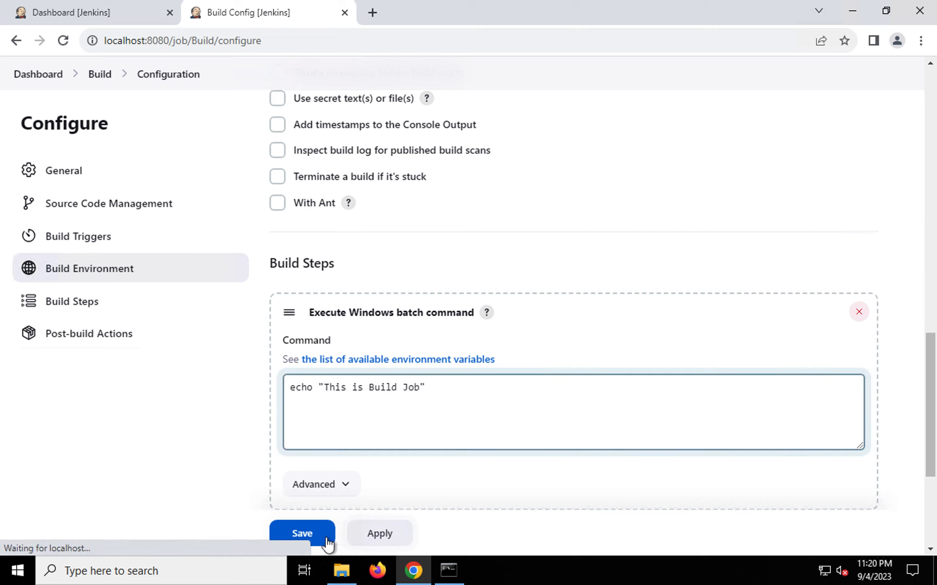
pyautogui.click(303, 533)
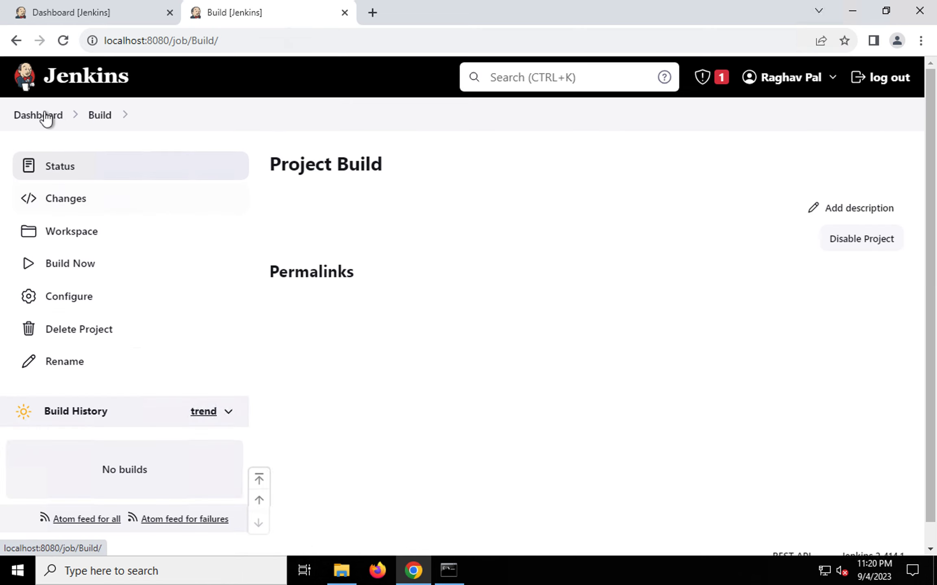
# Create another freestyle project named Deploy.
pyautogui.click(44, 117)
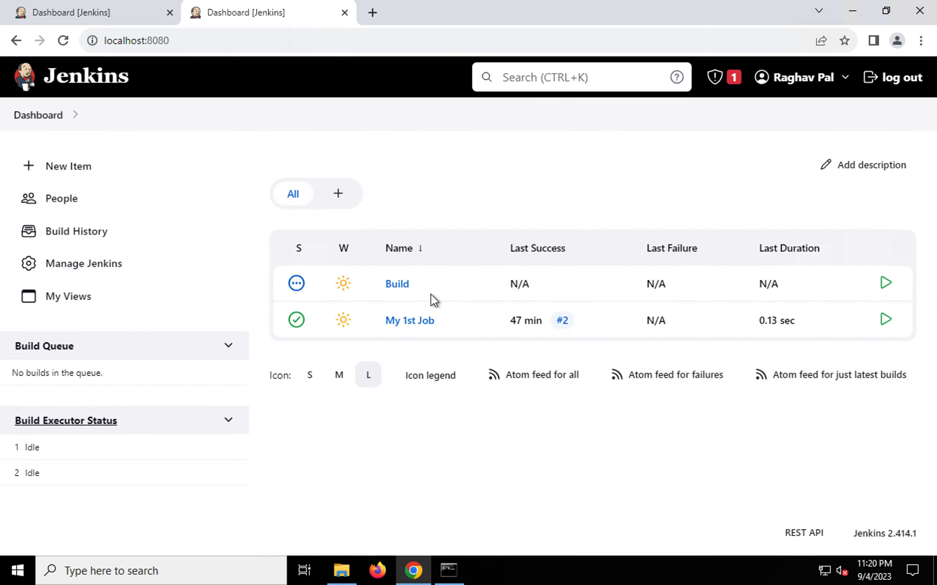
pyautogui.click(54, 174)
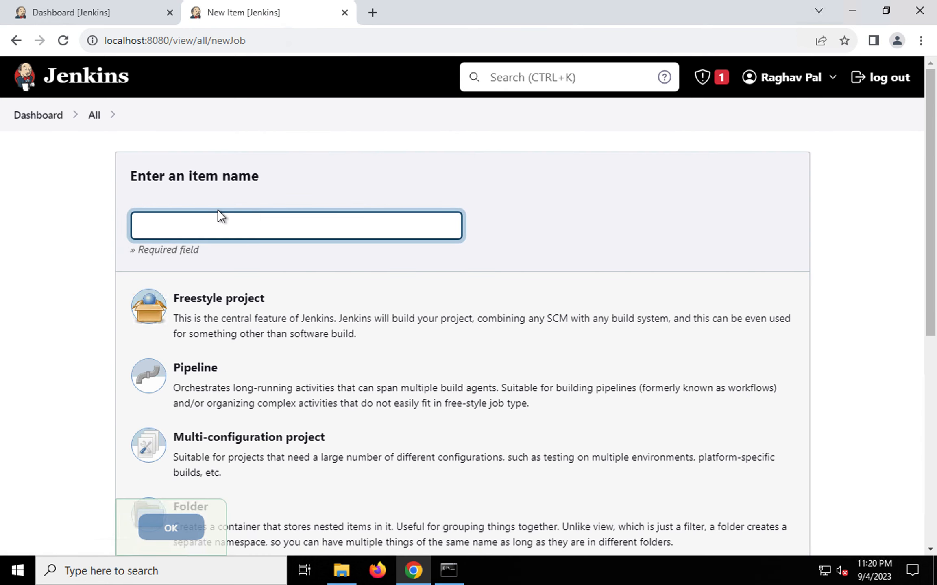
pyautogui.write('Deploy')
pyautogui.click(223, 328)
pyautogui.click(178, 518)
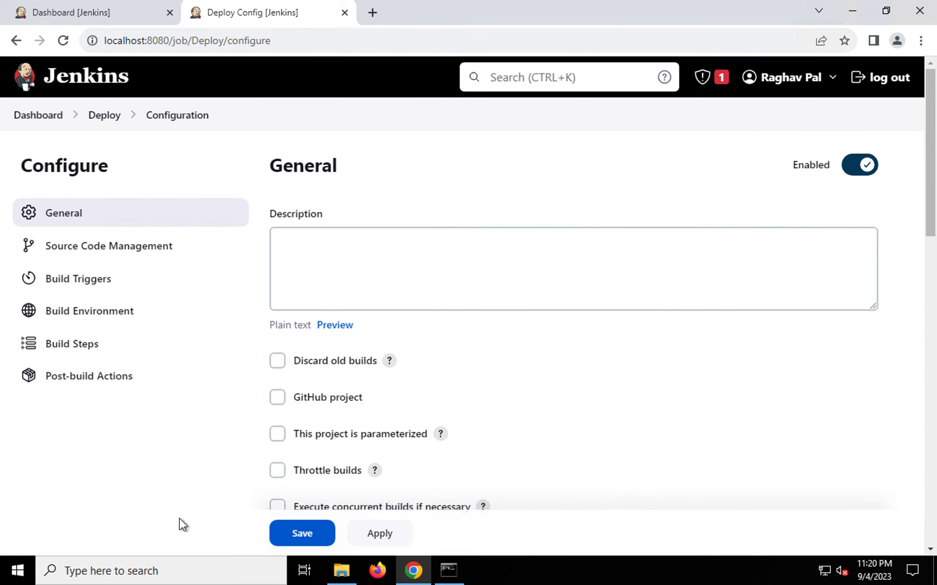
# Add an Execute Windows batch command build step containing echo "This is deploy job" and save the Deploy project.
pyautogui.click(63, 344)
pyautogui.click(359, 310)
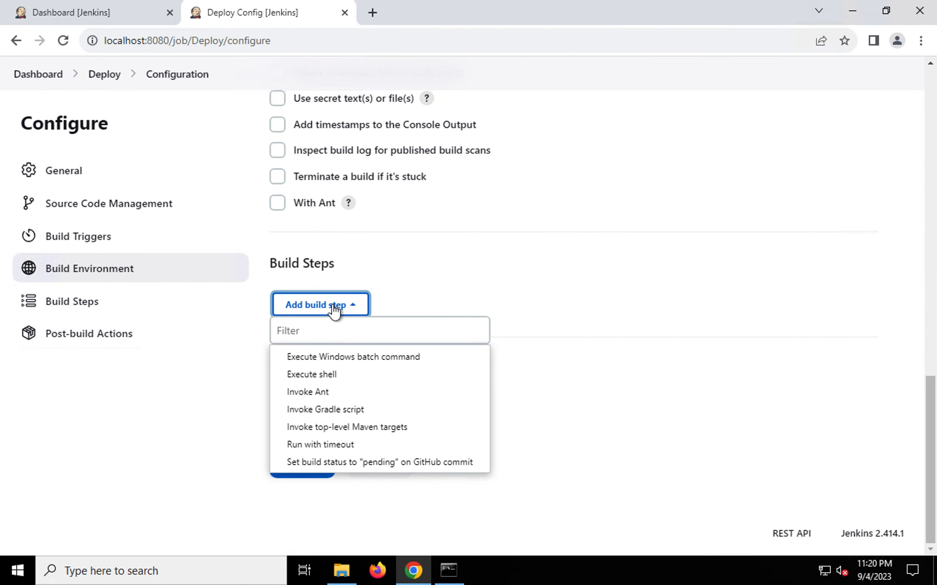
pyautogui.click(343, 358)
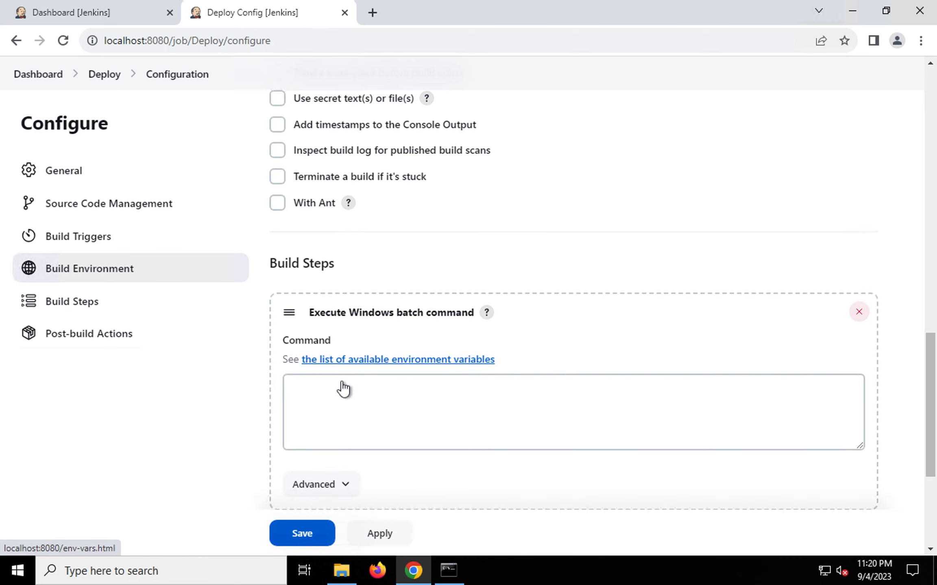
pyautogui.click(343, 404)
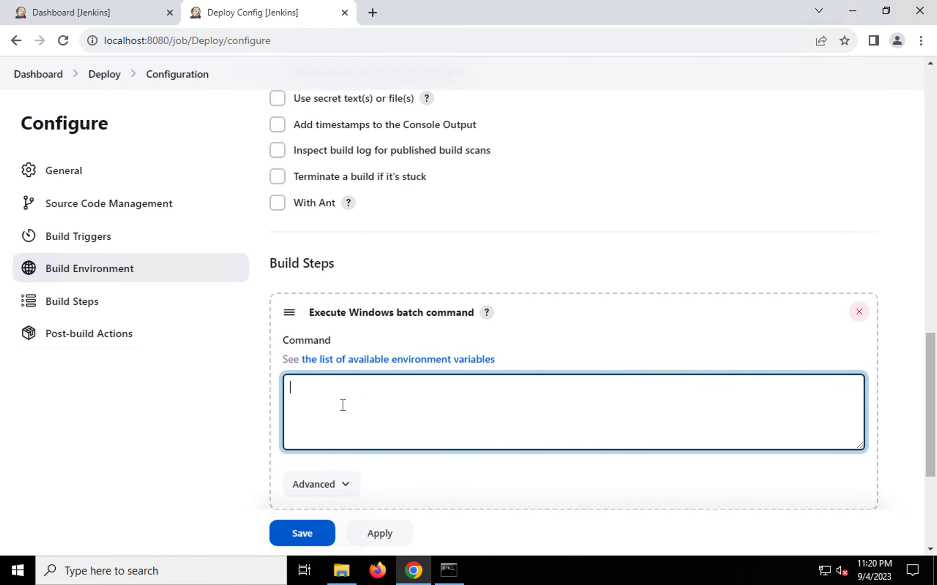
pyautogui.write('echo "This is deploy')
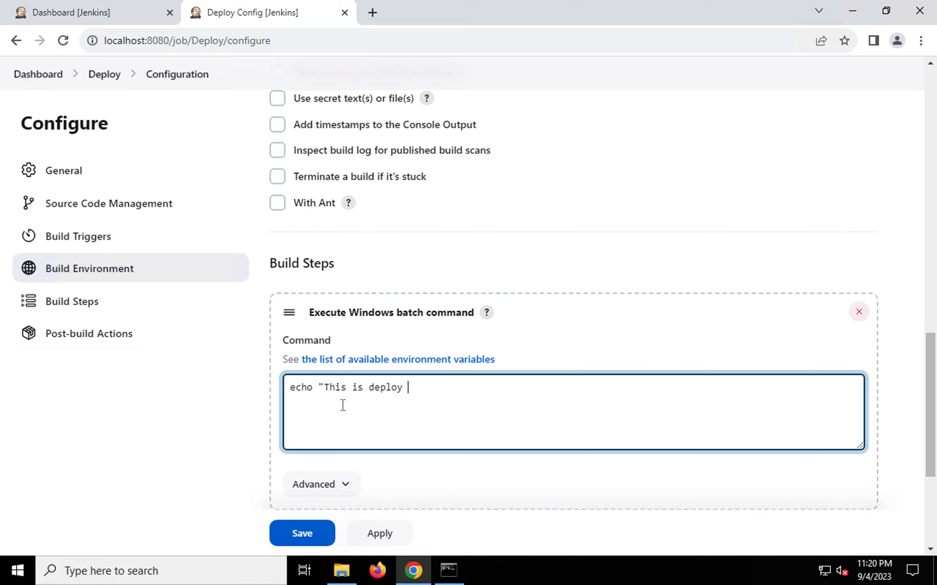
pyautogui.write(' job"')
pyautogui.click(378, 546)
pyautogui.click(302, 547)
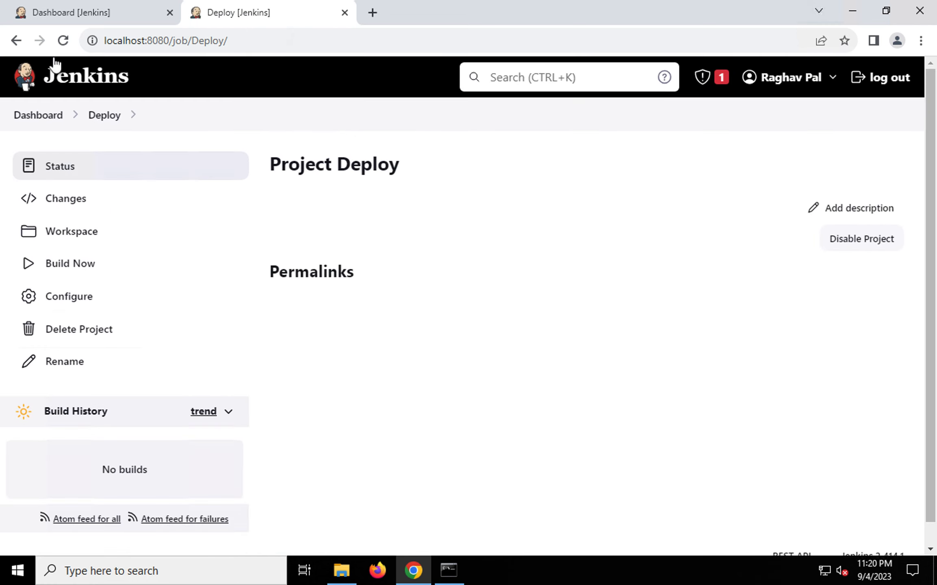
# Create a freestyle project named Test.
pyautogui.click(35, 114)
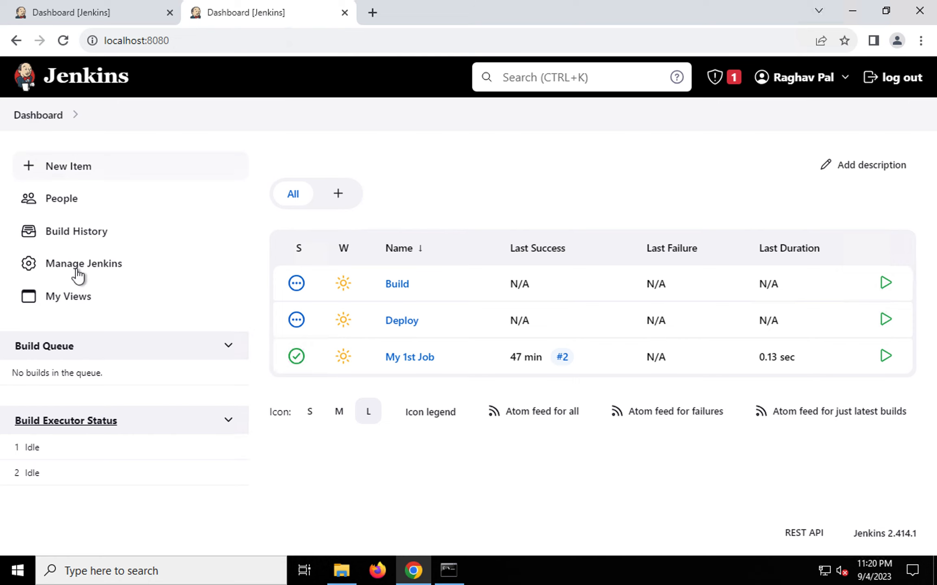
pyautogui.click(57, 166)
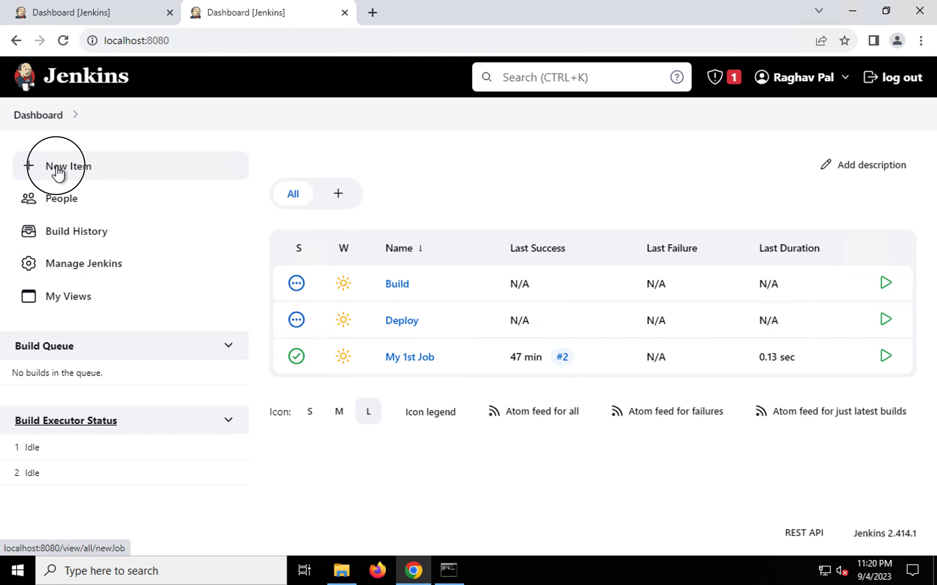
pyautogui.write('Test')
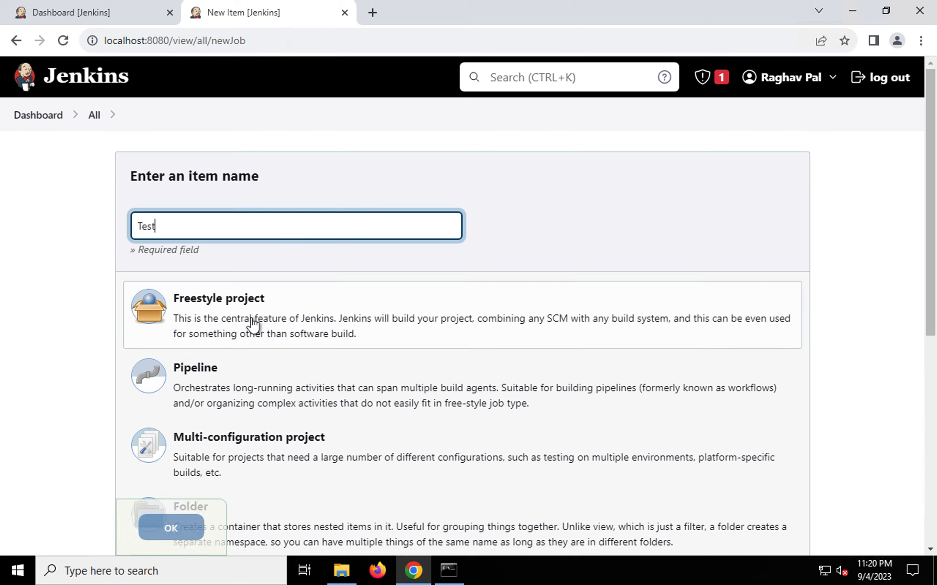
pyautogui.click(253, 324)
pyautogui.click(170, 529)
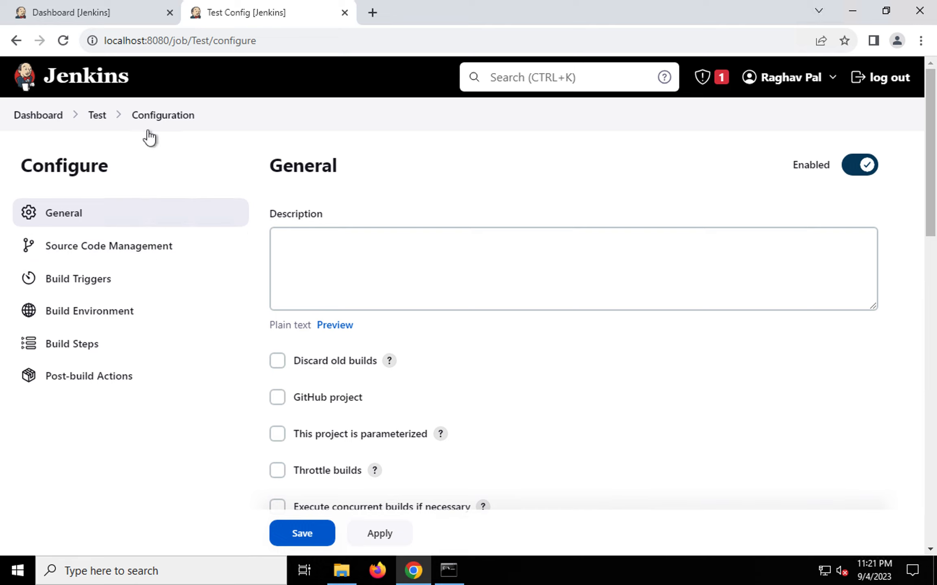
# Create a freestyle project named Release without configuring it and return to the dashboard's job list.
pyautogui.click(47, 117)
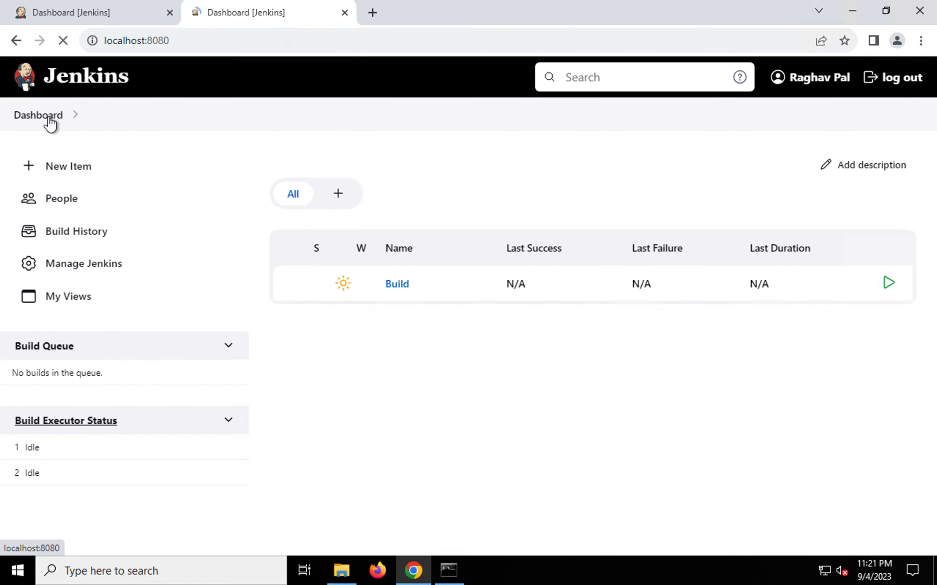
pyautogui.click(72, 166)
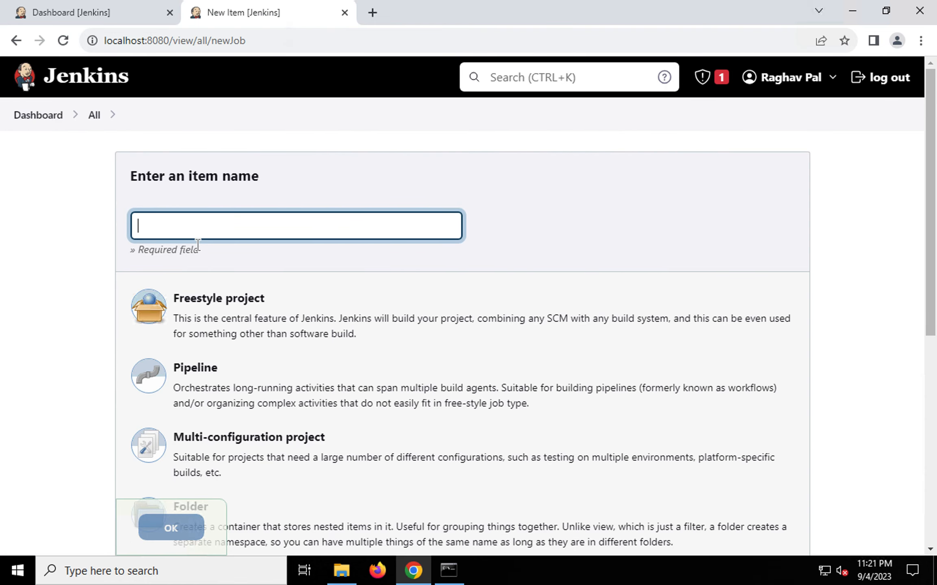
pyautogui.write('Release')
pyautogui.click(203, 320)
pyautogui.click(171, 528)
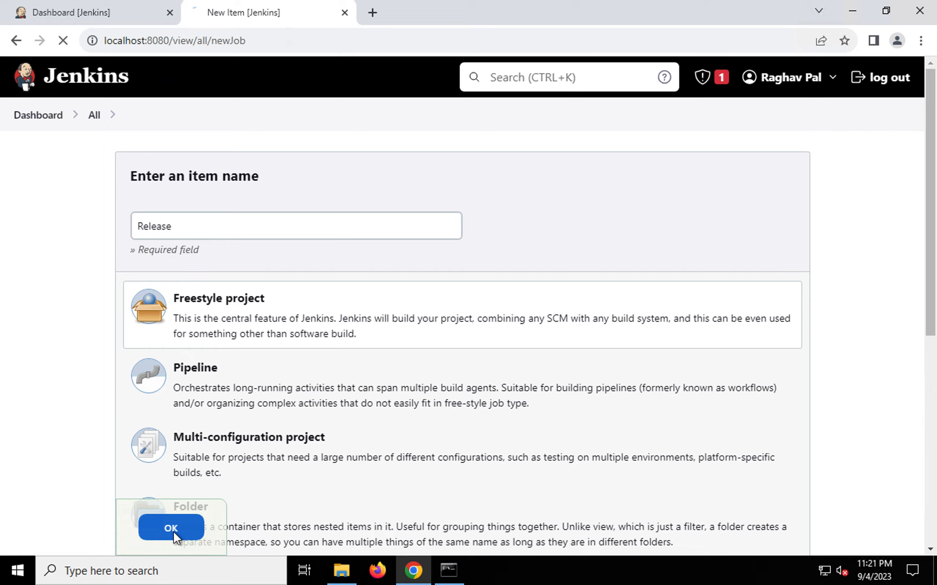
pyautogui.click(42, 118)
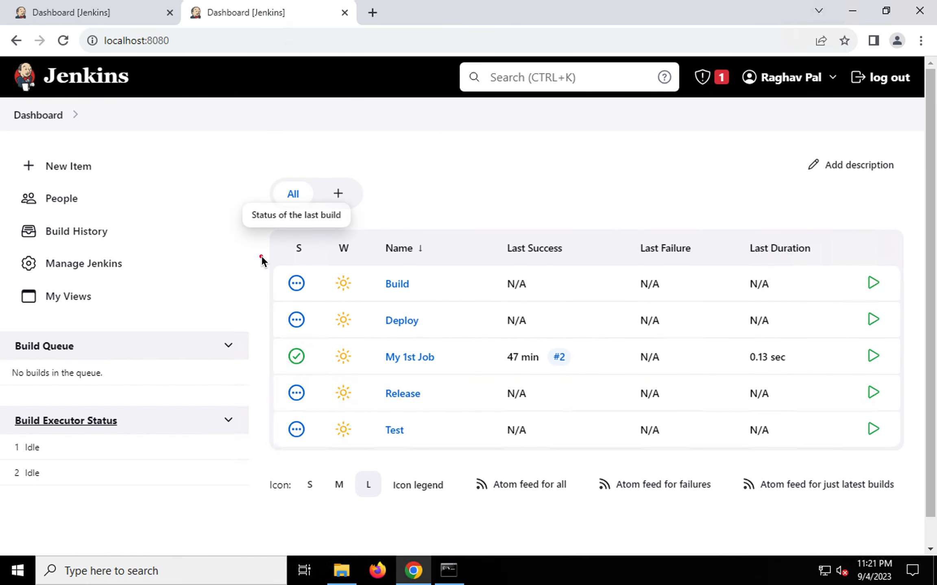
pyautogui.moveTo(261, 258)
pyautogui.mouseDown()
pyautogui.moveTo(817, 435)
pyautogui.moveTo(899, 444)
pyautogui.mouseUp()
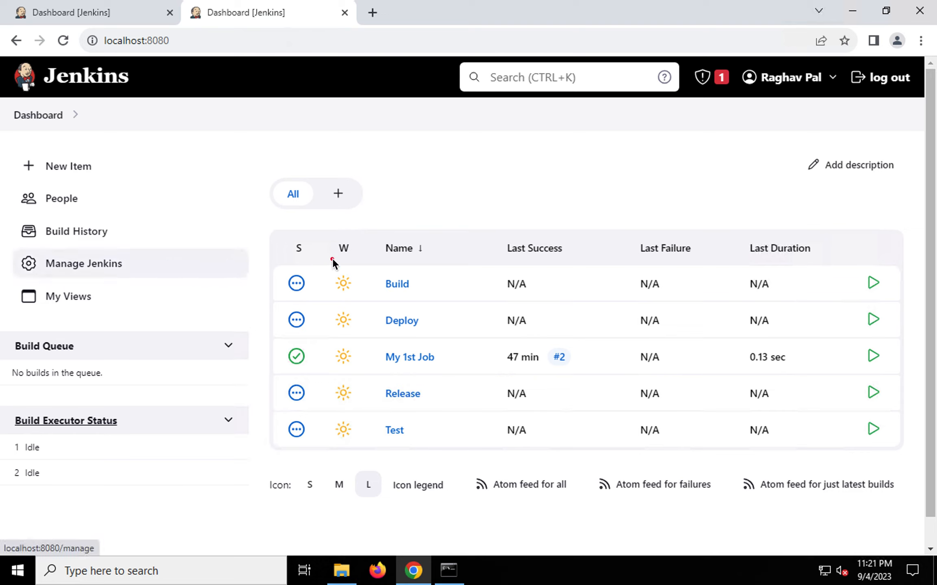
pyautogui.moveTo(272, 260); pyautogui.dragTo(526, 305)
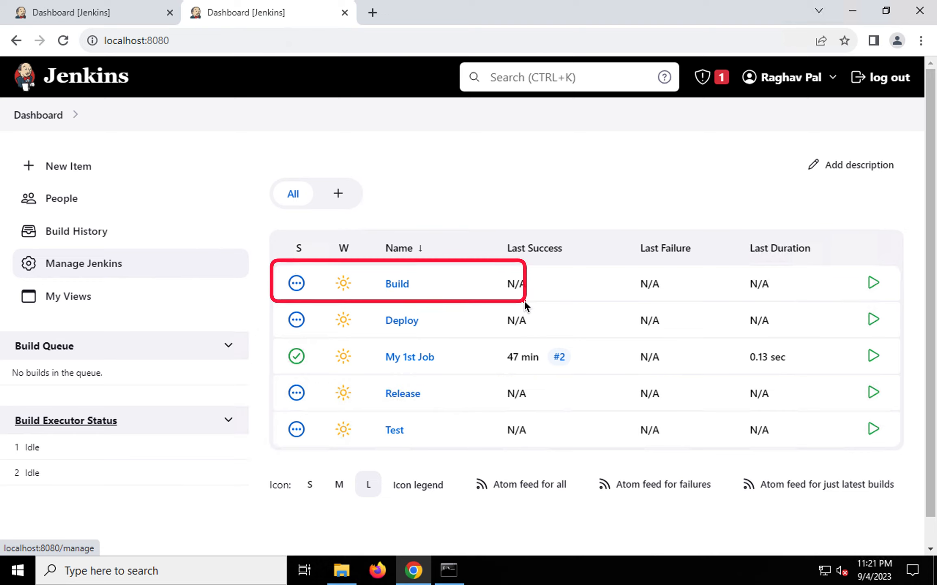
pyautogui.moveTo(270, 307); pyautogui.dragTo(493, 355)
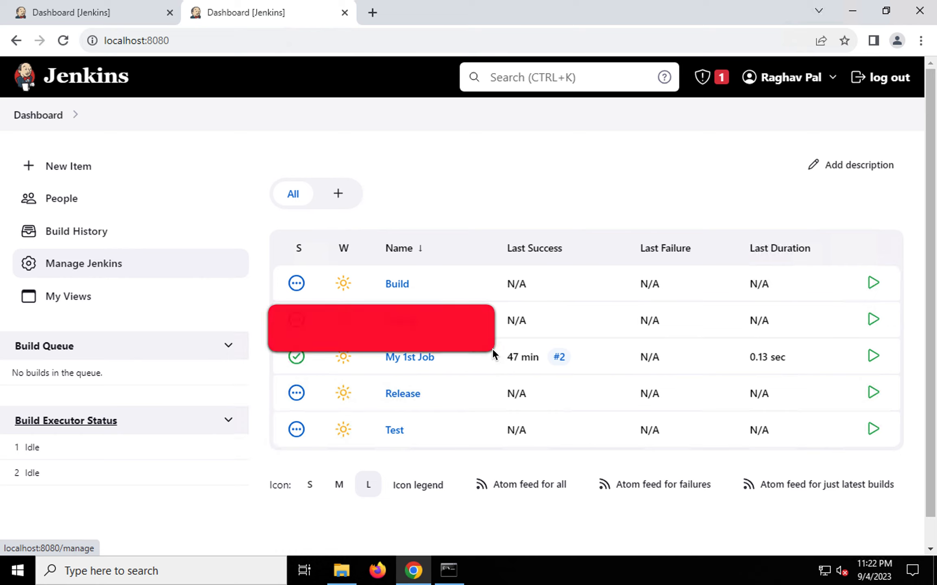
# Open the Build job's configuration and go to its Build Triggers section.
pyautogui.click(398, 283)
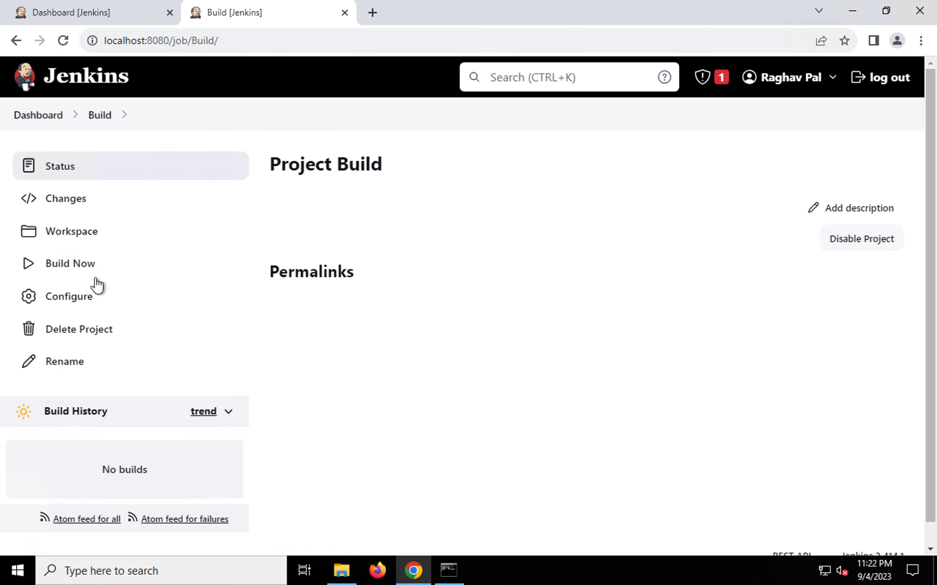
pyautogui.click(70, 302)
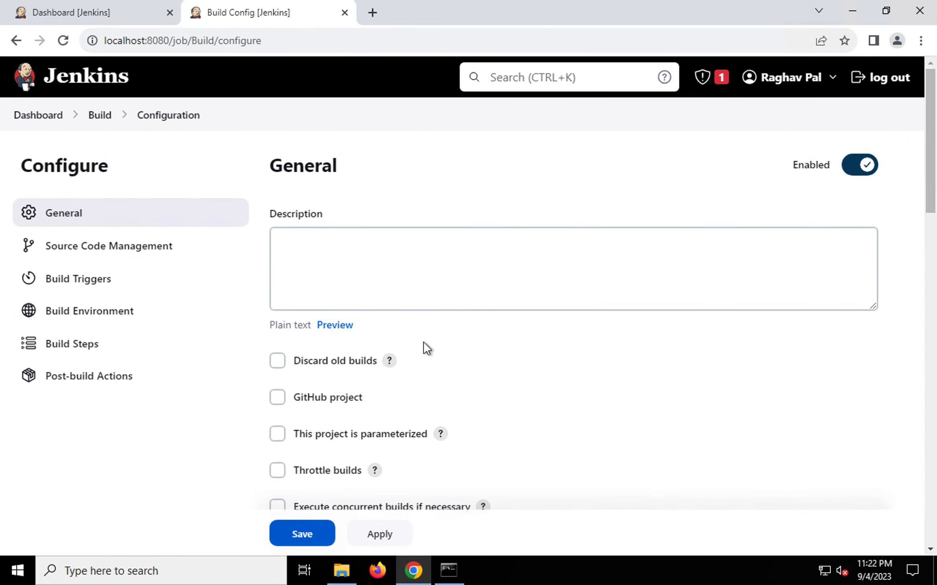
pyautogui.scroll(-1, 423, 342)
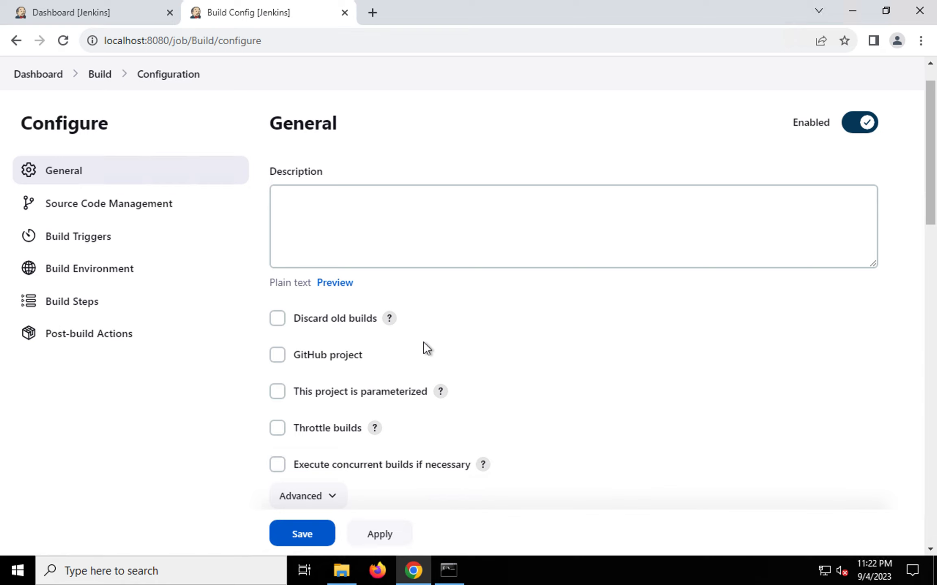
pyautogui.scroll(-3, 423, 343)
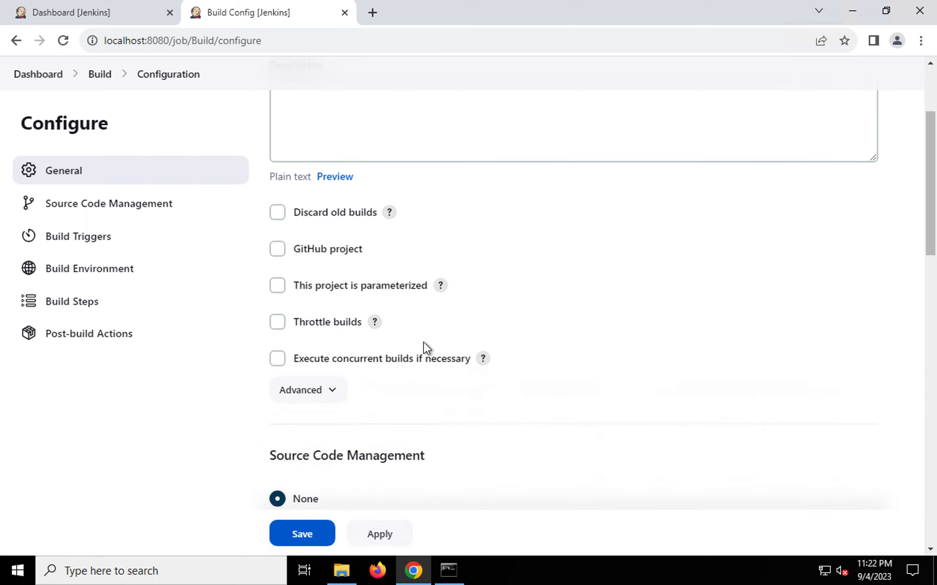
pyautogui.scroll(-10, 423, 342)
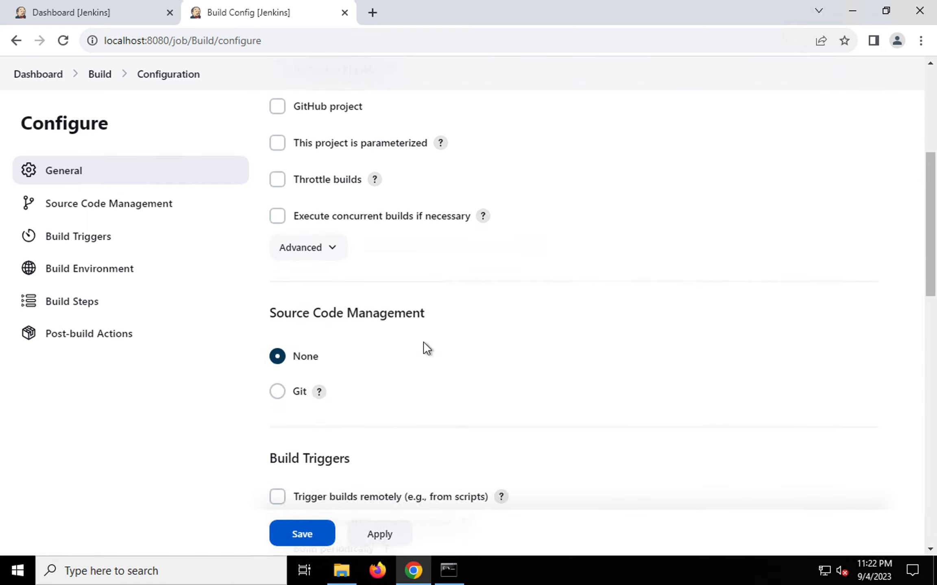
pyautogui.scroll(-2, 425, 350)
pyautogui.scroll(2, 425, 349)
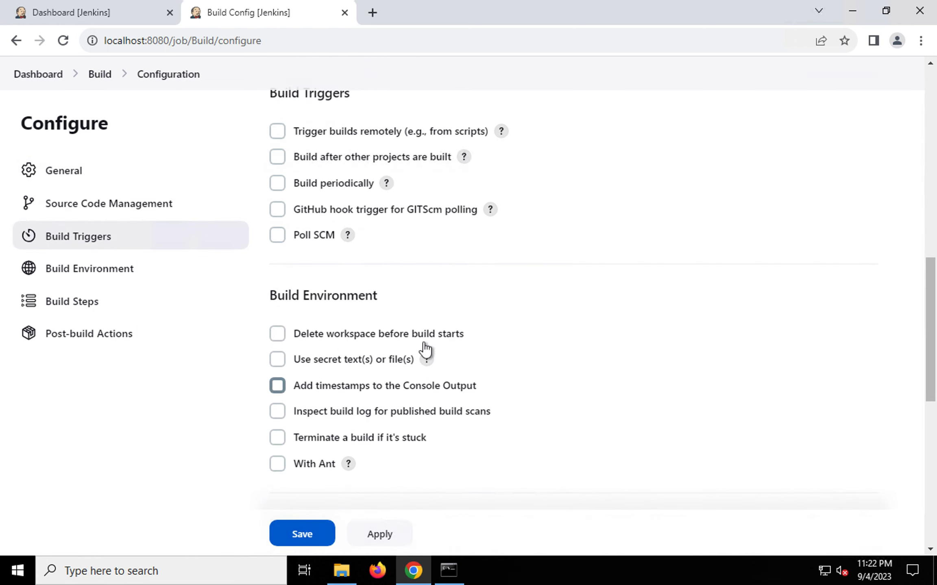
pyautogui.click(52, 234)
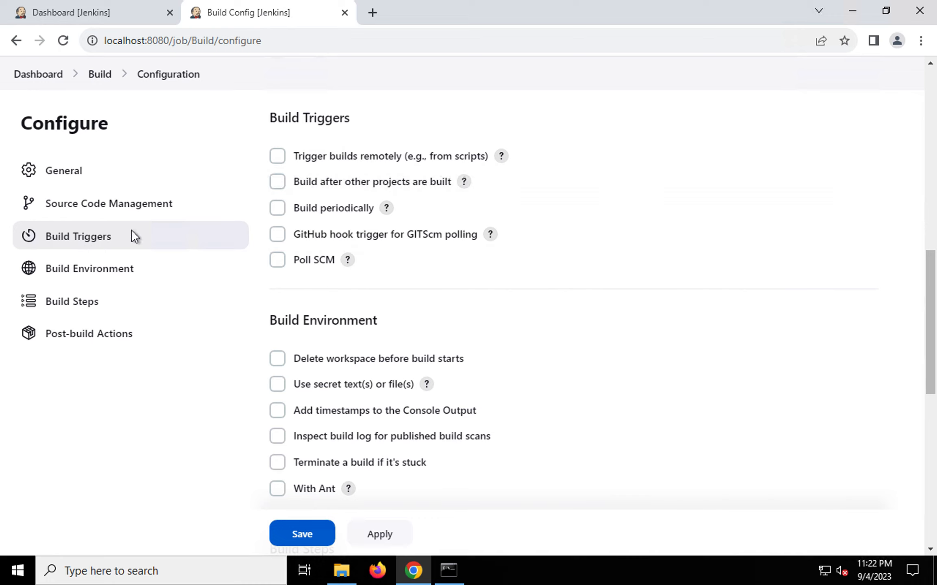
# Show the help text for the "Build after other projects are built" trigger.
pyautogui.click(344, 186)
pyautogui.moveTo(257, 168)
pyautogui.mouseDown()
pyautogui.moveTo(372, 204)
pyautogui.moveTo(492, 199)
pyautogui.mouseUp()
pyautogui.press('Escape')
pyautogui.click(463, 183)
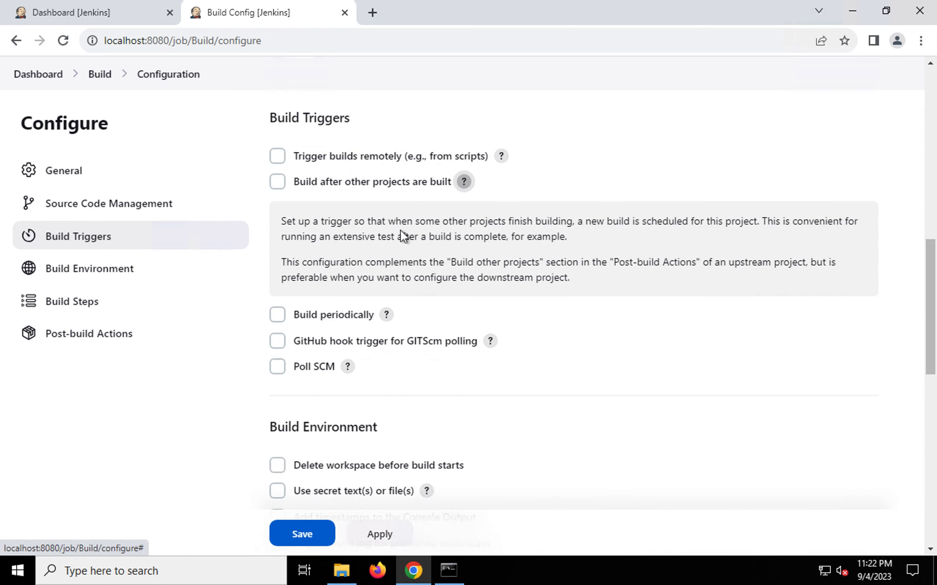
pyautogui.click(275, 184)
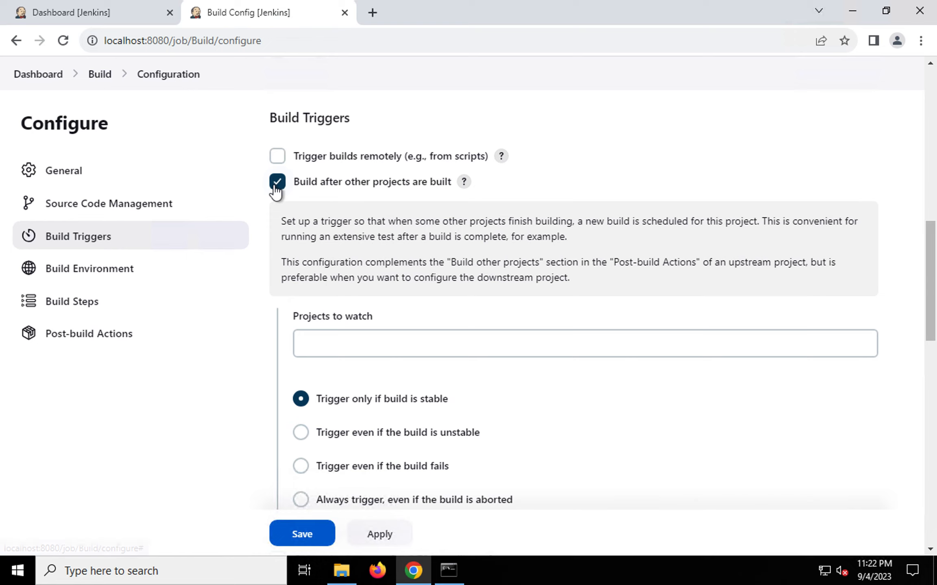
pyautogui.click(338, 339)
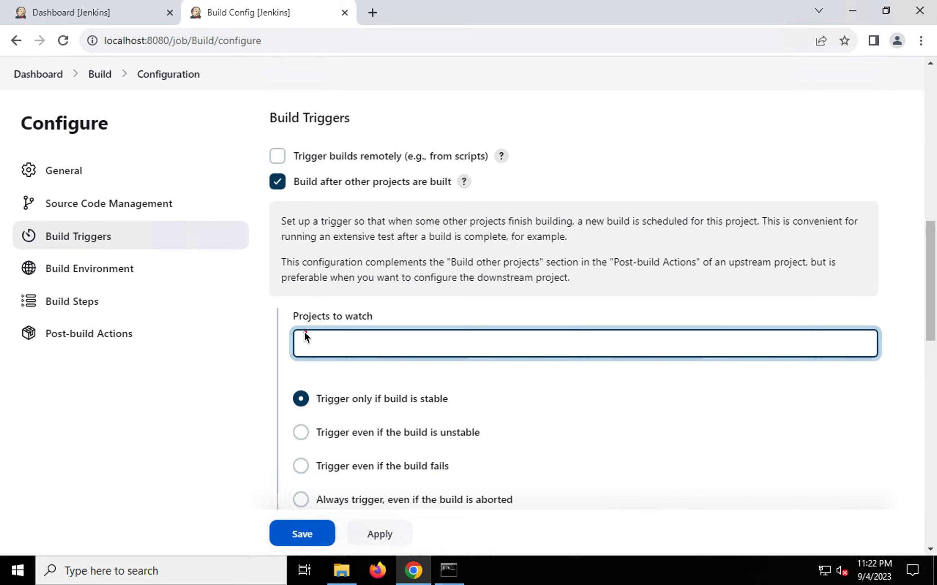
pyautogui.moveTo(292, 328)
pyautogui.mouseDown()
pyautogui.moveTo(378, 348)
pyautogui.moveTo(540, 363)
pyautogui.mouseUp()
pyautogui.scroll(-1, 396, 367)
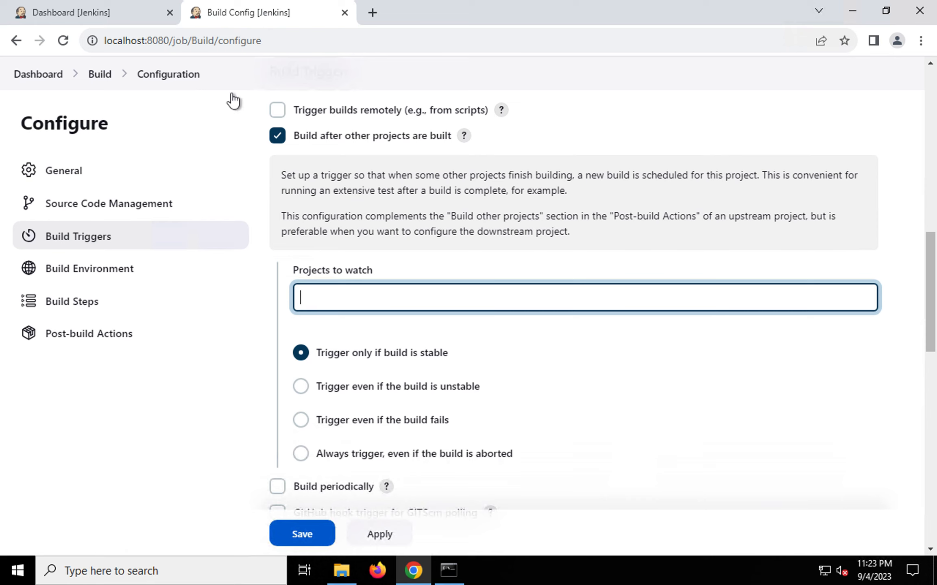
pyautogui.click(277, 137)
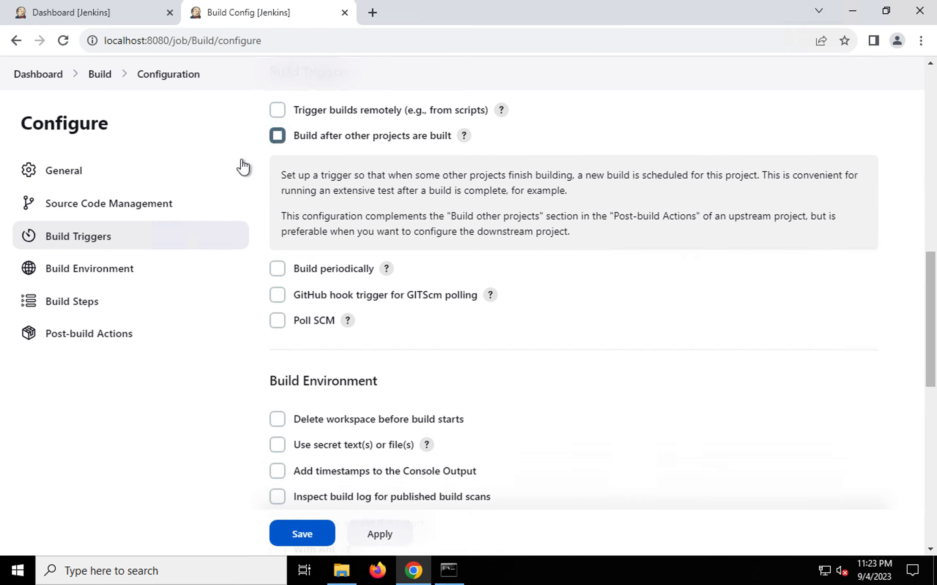
# Add a "Build other projects" post-build action to the Build job with Deploy as the project to build.
pyautogui.click(115, 340)
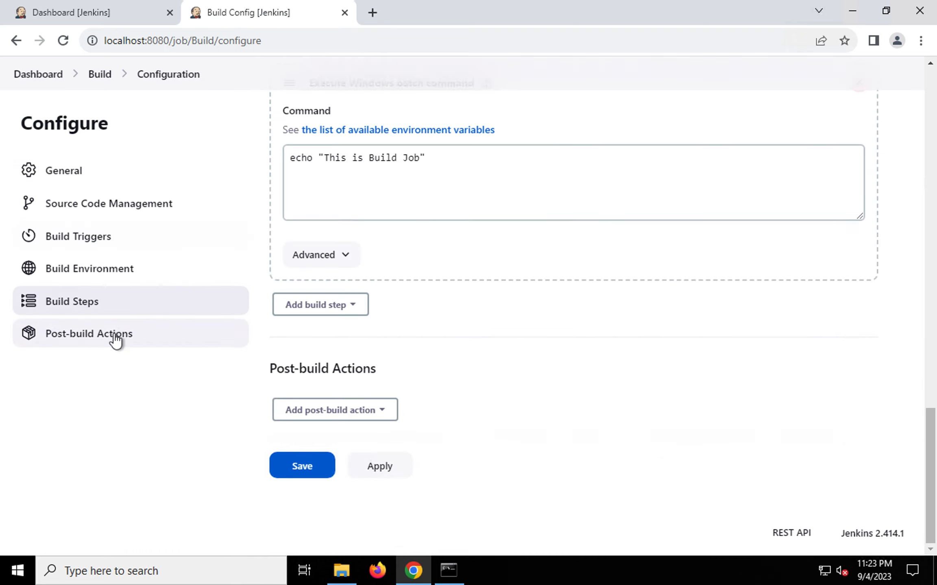
pyautogui.click(354, 409)
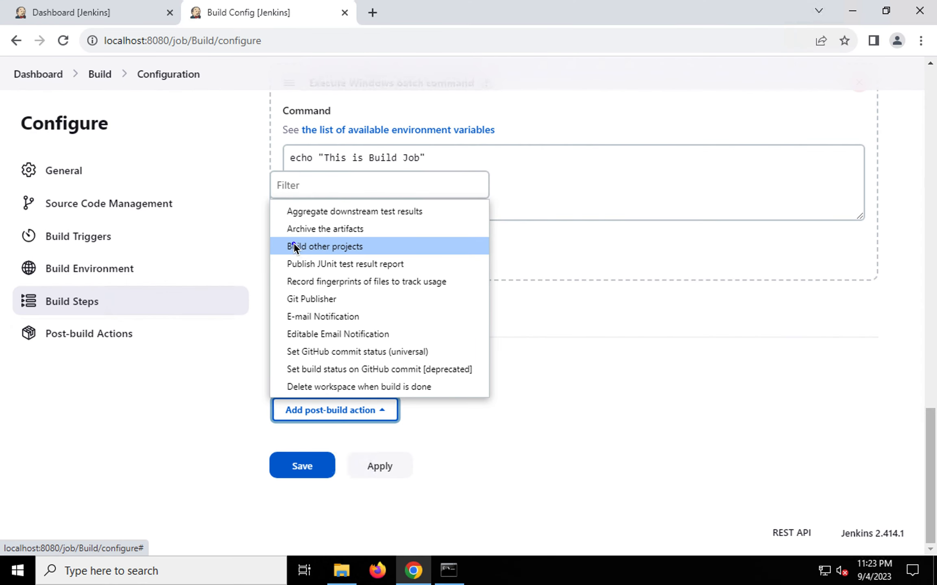
pyautogui.click(346, 253)
pyautogui.scroll(-3, 370, 405)
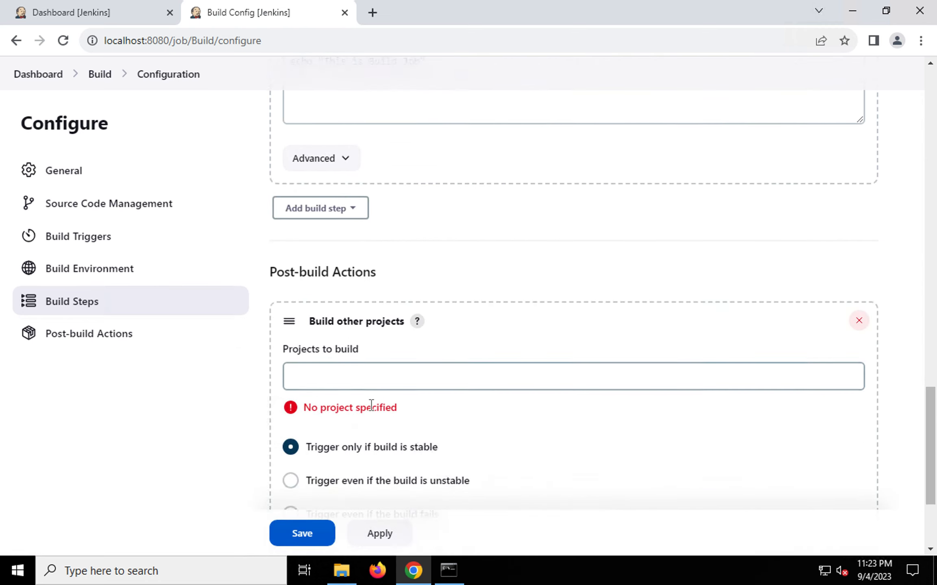
pyautogui.click(358, 352)
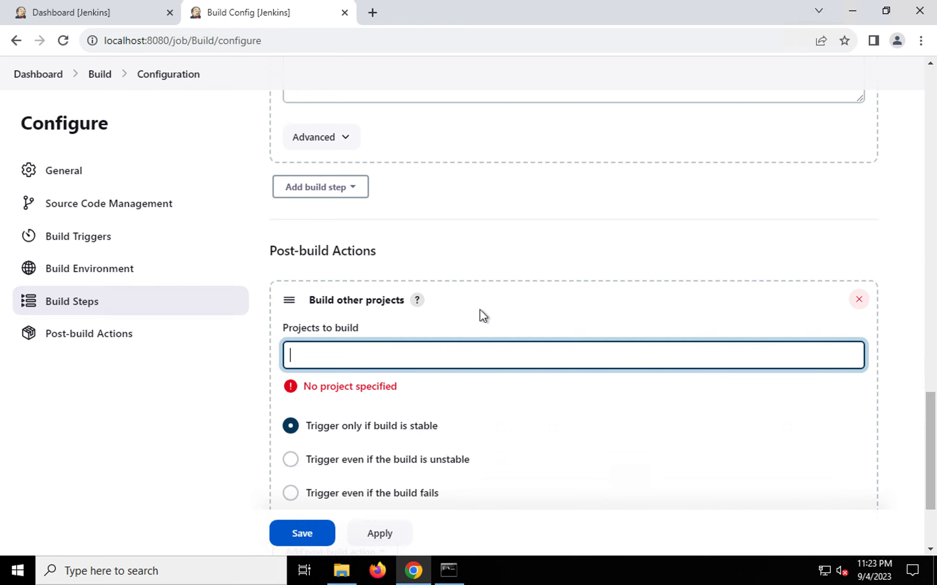
pyautogui.write('Dep')
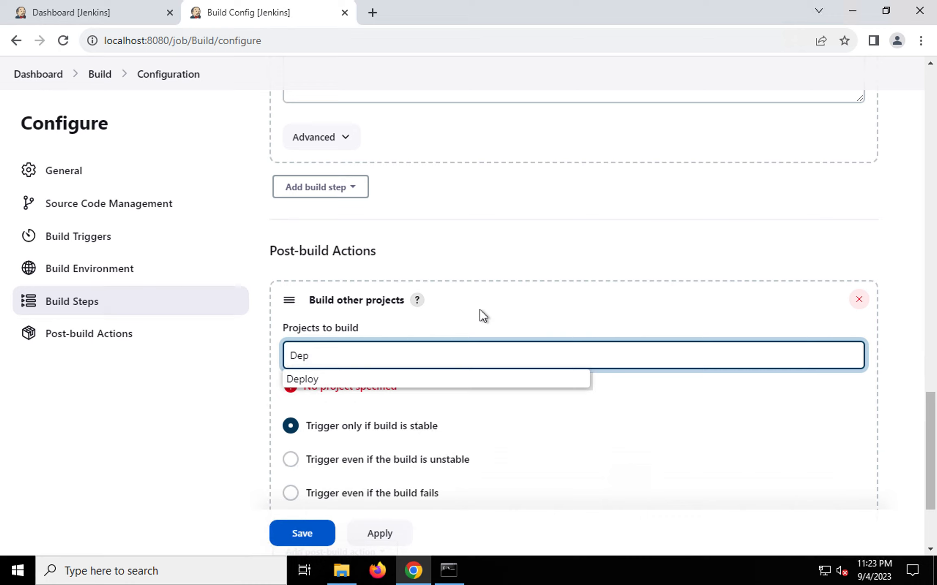
pyautogui.click(301, 380)
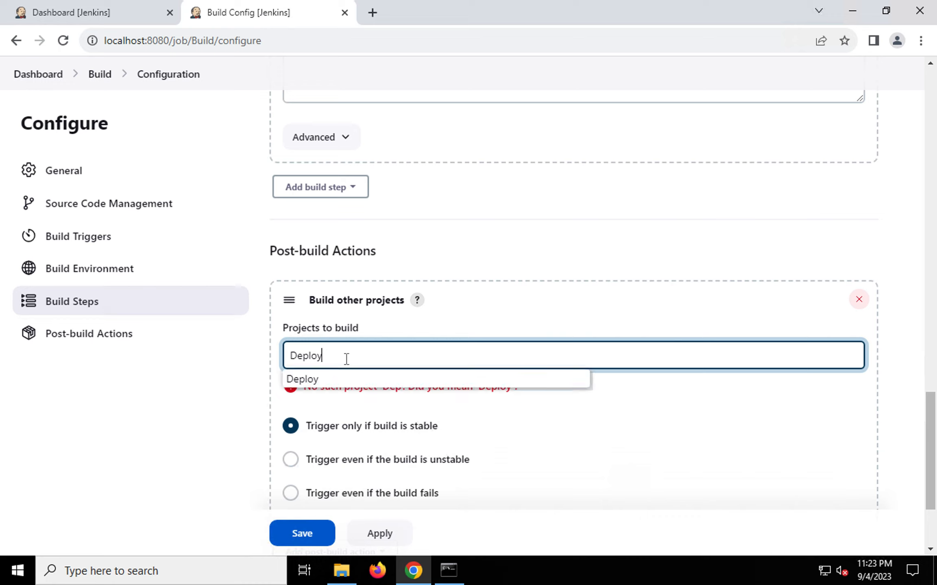
pyautogui.click(228, 394)
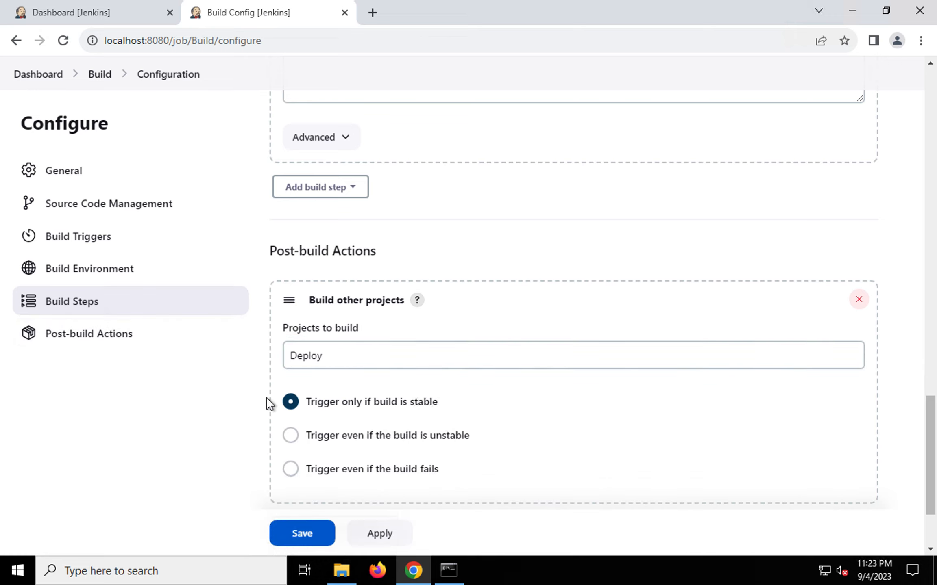
# Examine the stable, unstable and failed build trigger conditions of the "Build other projects" action.
pyautogui.click(327, 355)
pyautogui.scroll(-2, 327, 357)
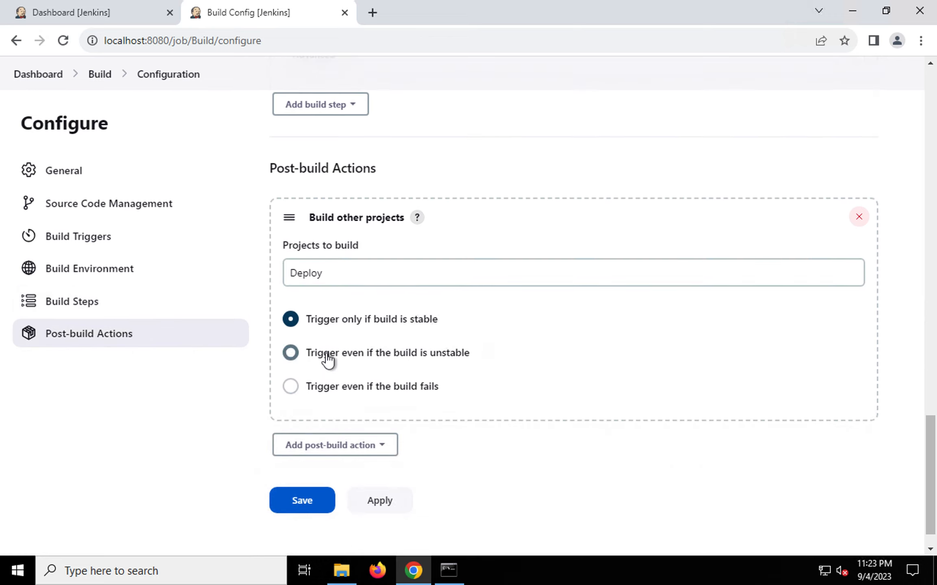
pyautogui.moveTo(272, 302); pyautogui.dragTo(493, 341)
pyautogui.moveTo(282, 343)
pyautogui.mouseDown()
pyautogui.moveTo(548, 379)
pyautogui.moveTo(521, 370)
pyautogui.mouseUp()
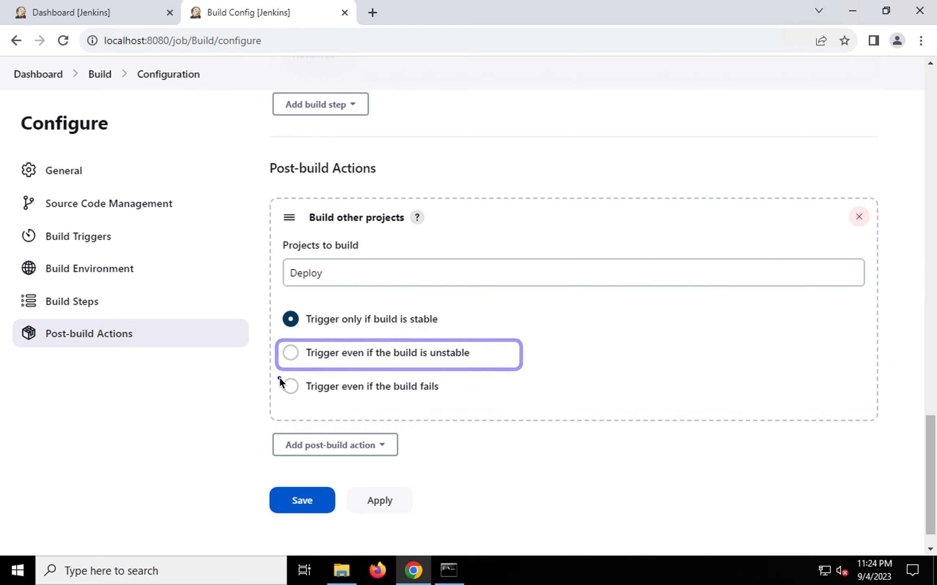
pyautogui.moveTo(280, 378); pyautogui.dragTo(493, 408)
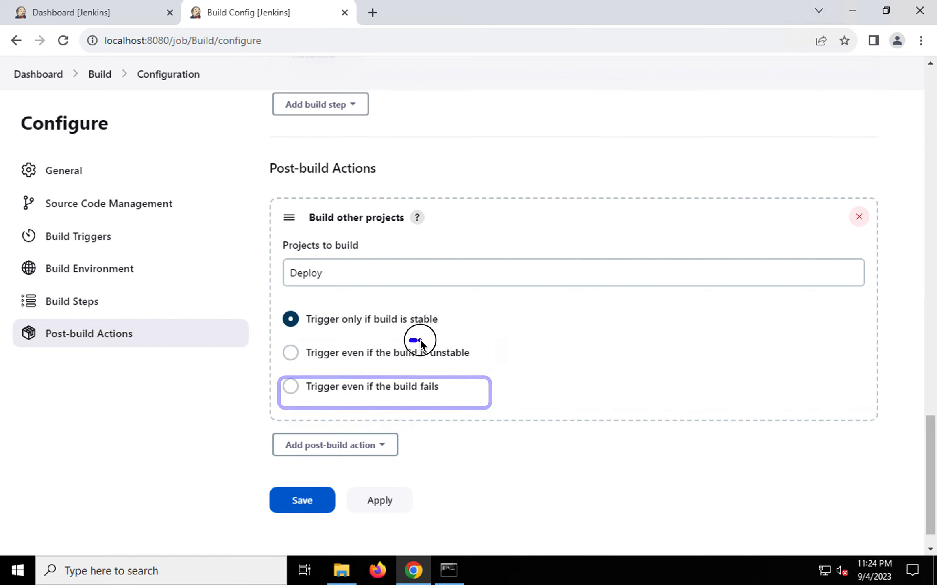
pyautogui.moveTo(410, 341); pyautogui.dragTo(508, 368)
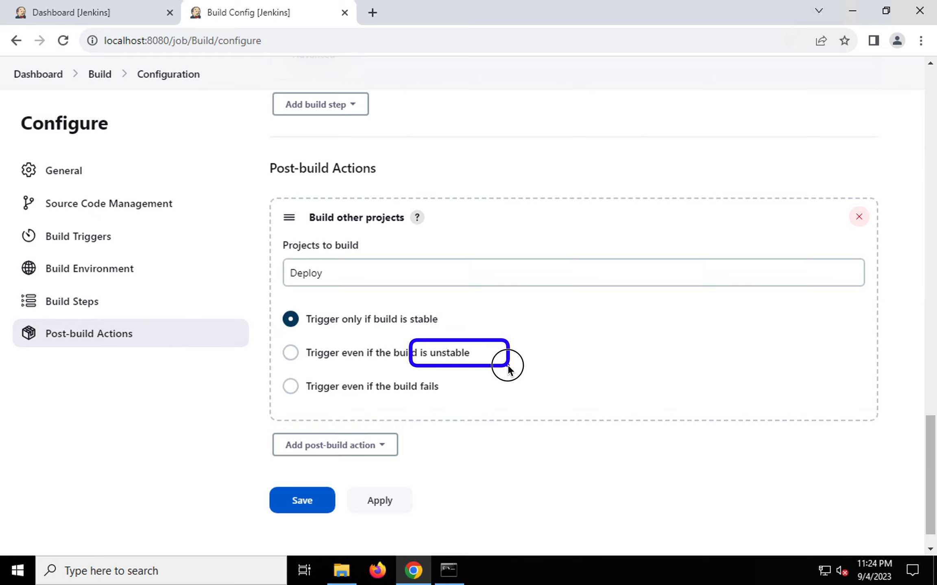
pyautogui.moveTo(283, 369); pyautogui.dragTo(479, 405)
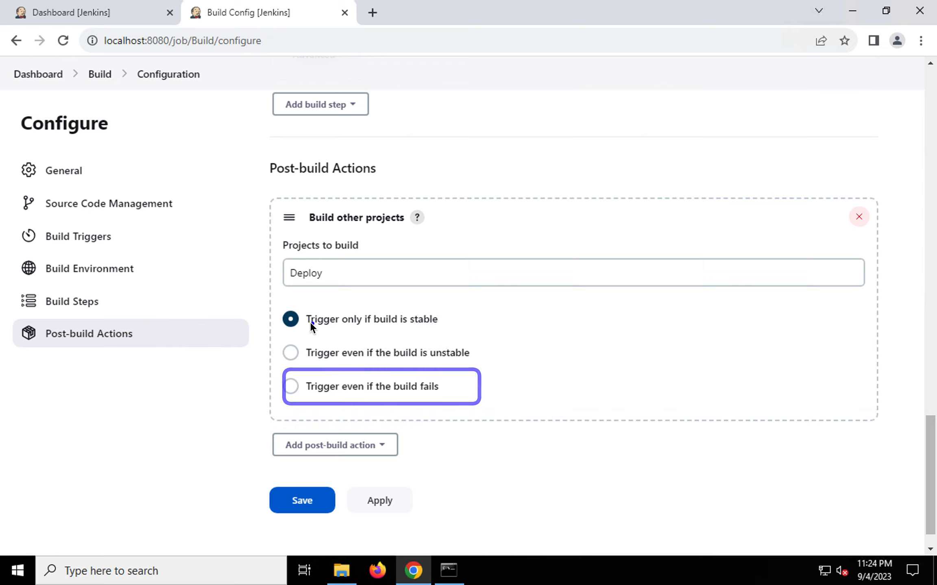
pyautogui.moveTo(276, 300); pyautogui.dragTo(515, 418)
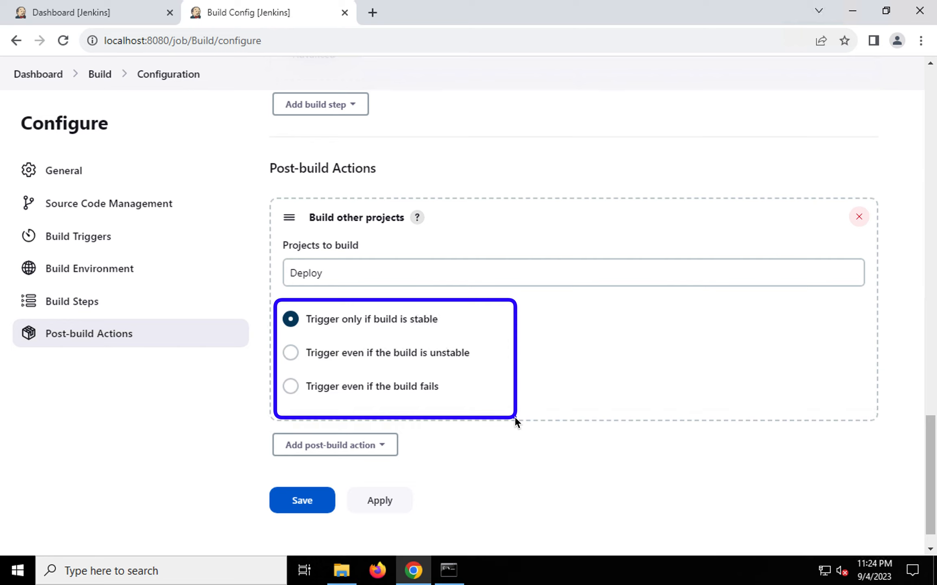
# Save the Build job's configuration and open its downstream project Deploy.
pyautogui.click(330, 502)
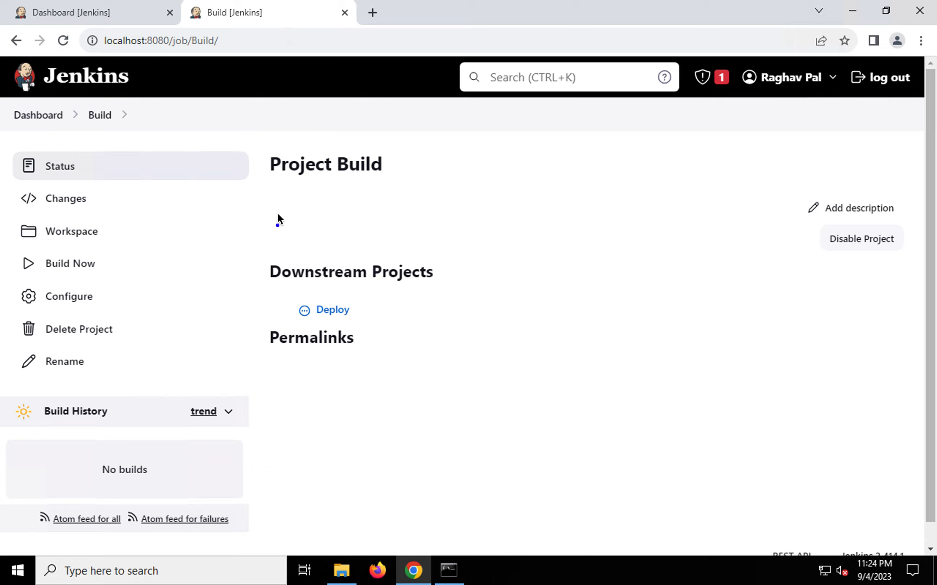
pyautogui.moveTo(315, 139); pyautogui.dragTo(427, 190)
pyautogui.moveTo(273, 288)
pyautogui.mouseDown()
pyautogui.moveTo(424, 336)
pyautogui.moveTo(416, 331)
pyautogui.mouseUp()
pyautogui.click(334, 311)
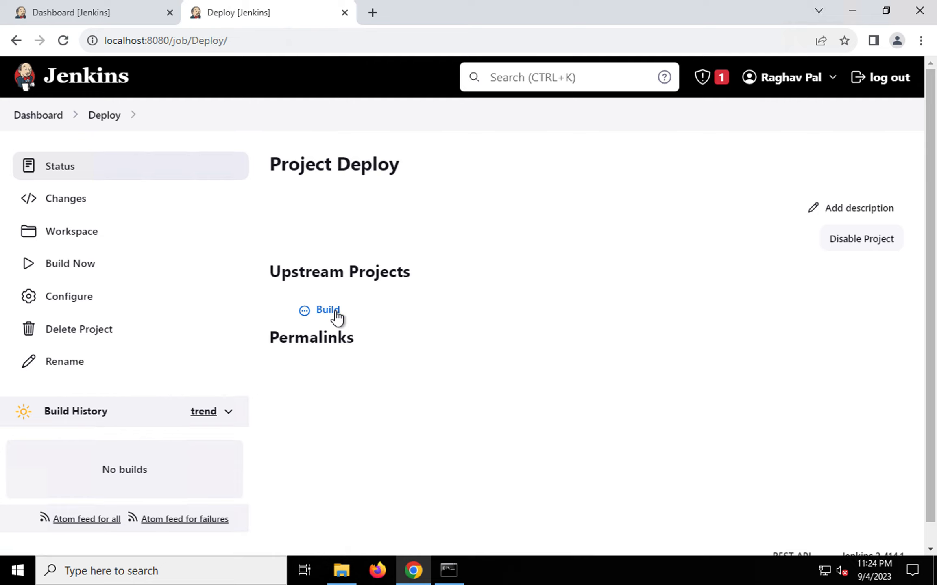
# Check the Deploy job's upstream project by following the link to Build and returning to Deploy.
pyautogui.moveTo(252, 258); pyautogui.dragTo(507, 339)
pyautogui.moveTo(293, 294); pyautogui.dragTo(370, 321)
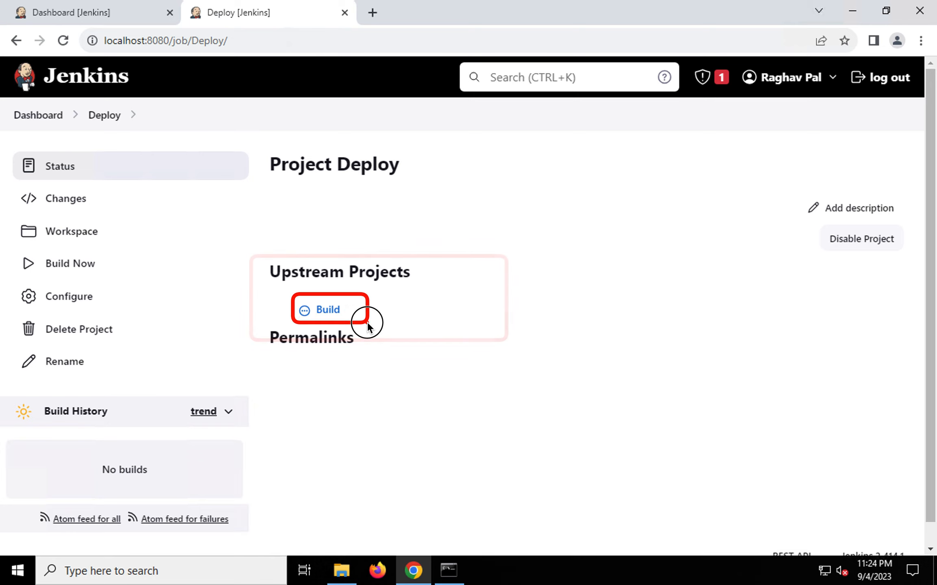
pyautogui.click(336, 312)
pyautogui.click(336, 313)
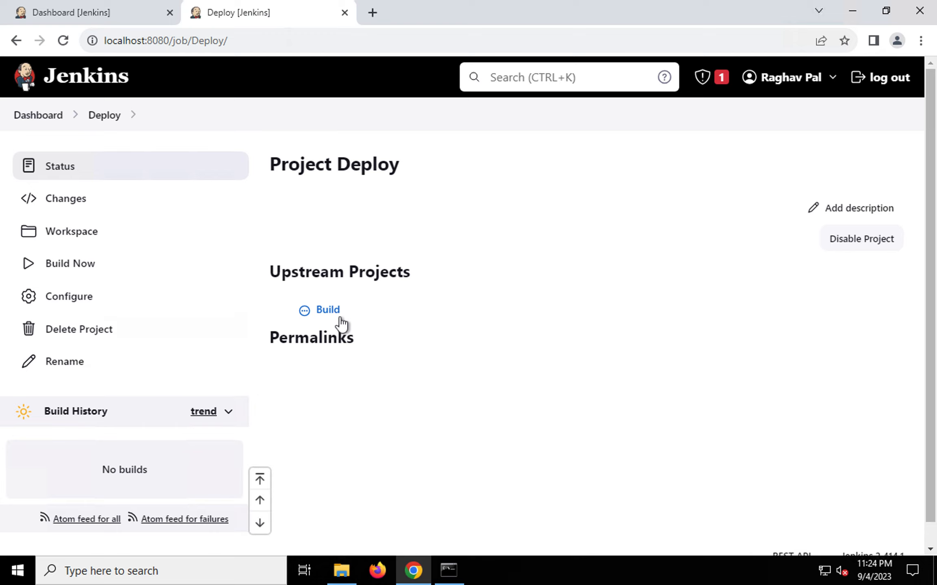
# Add a "Build other projects" post-build action to the Deploy job with Test as the project to build.
pyautogui.click(74, 298)
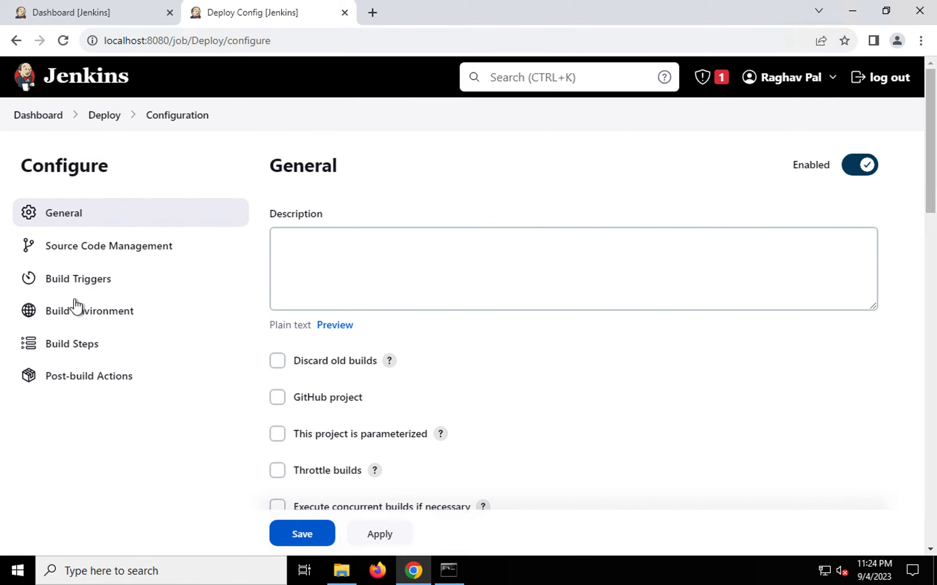
pyautogui.click(88, 376)
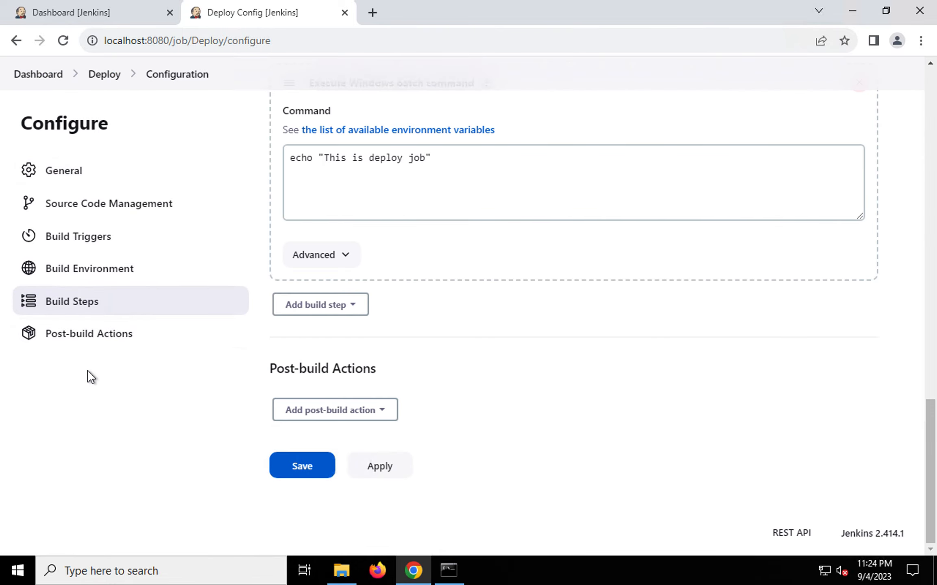
pyautogui.click(350, 412)
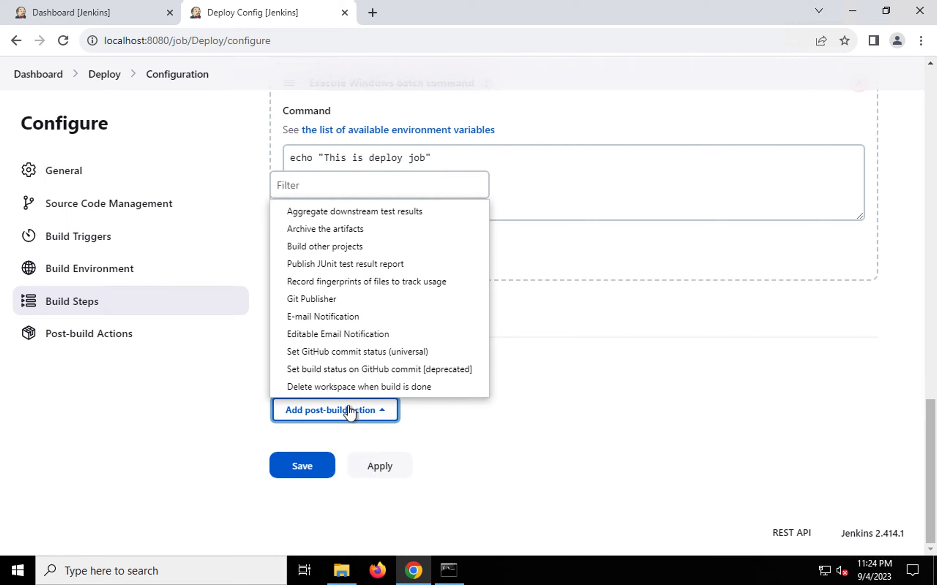
pyautogui.click(312, 249)
pyautogui.click(339, 464)
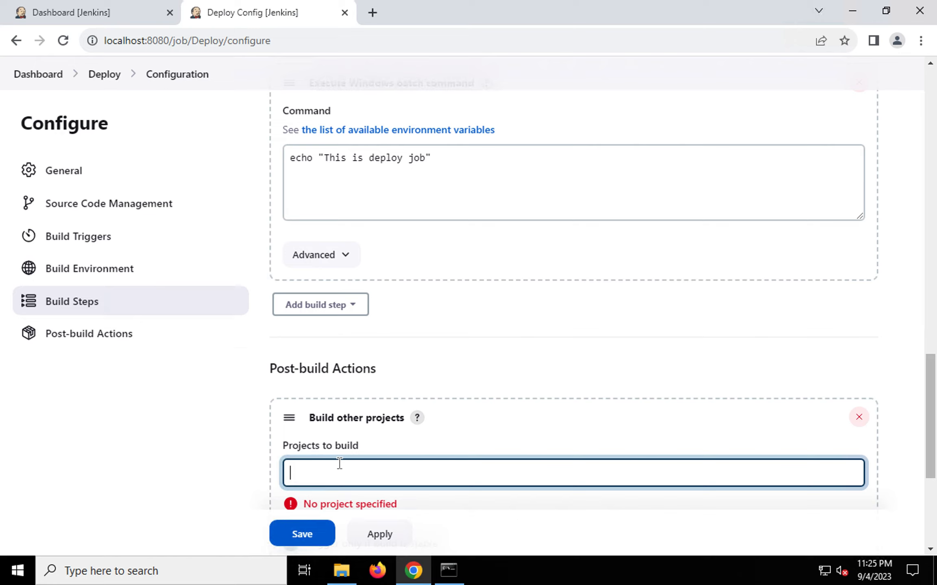
pyautogui.write('Tes')
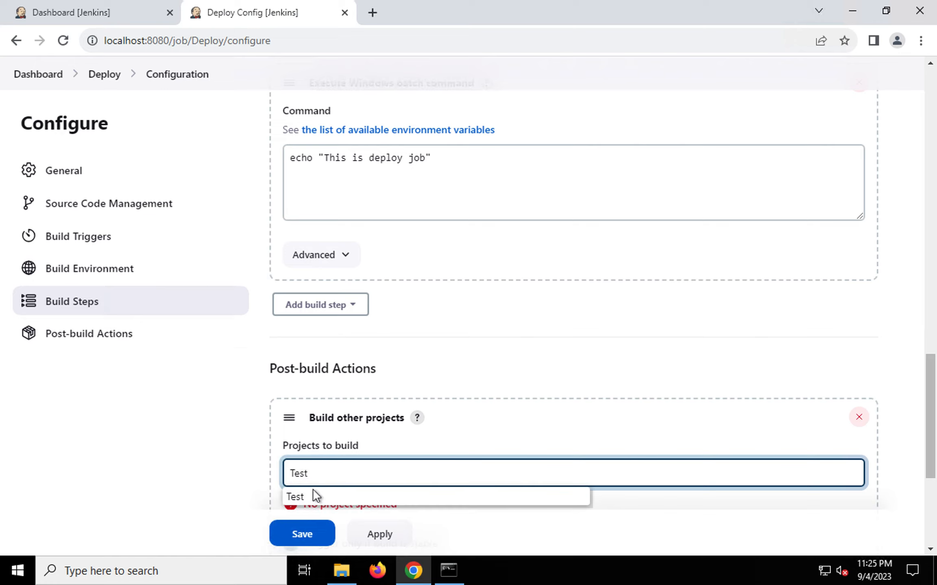
pyautogui.write('t')
pyautogui.click(309, 497)
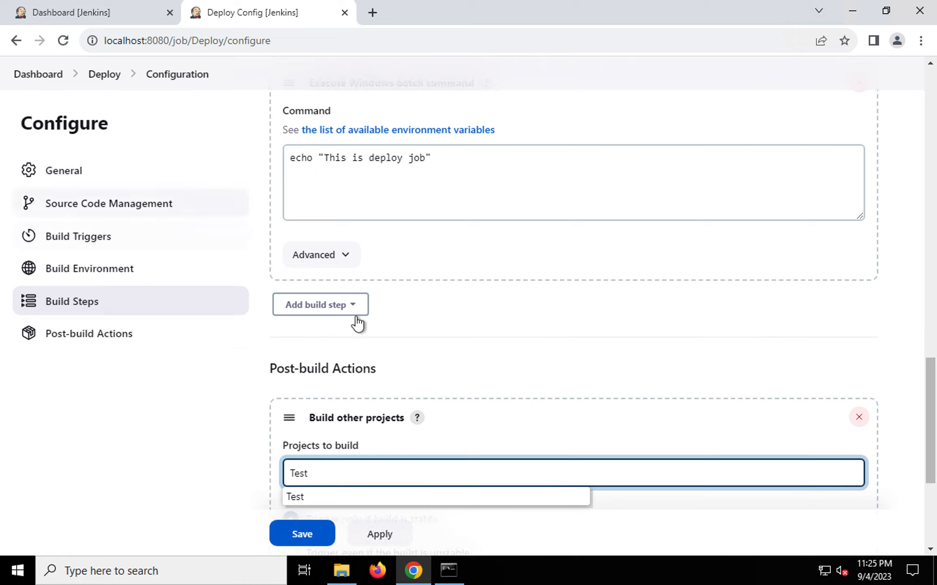
# Apply and save the Deploy job's configuration, keeping the trigger only for stable builds.
pyautogui.click(292, 419)
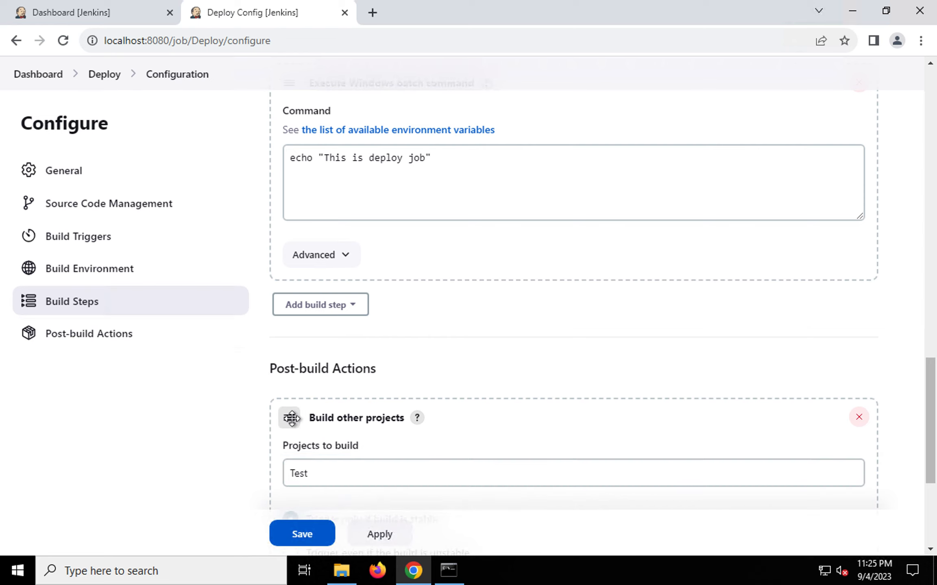
pyautogui.scroll(-3, 292, 419)
pyautogui.scroll(-1, 292, 418)
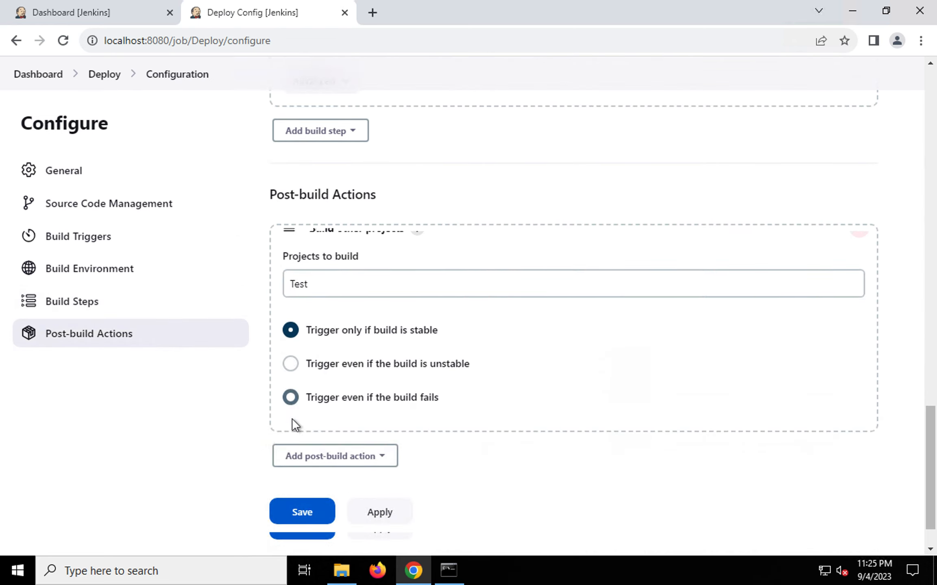
pyautogui.scroll(-1, 292, 419)
pyautogui.click(380, 467)
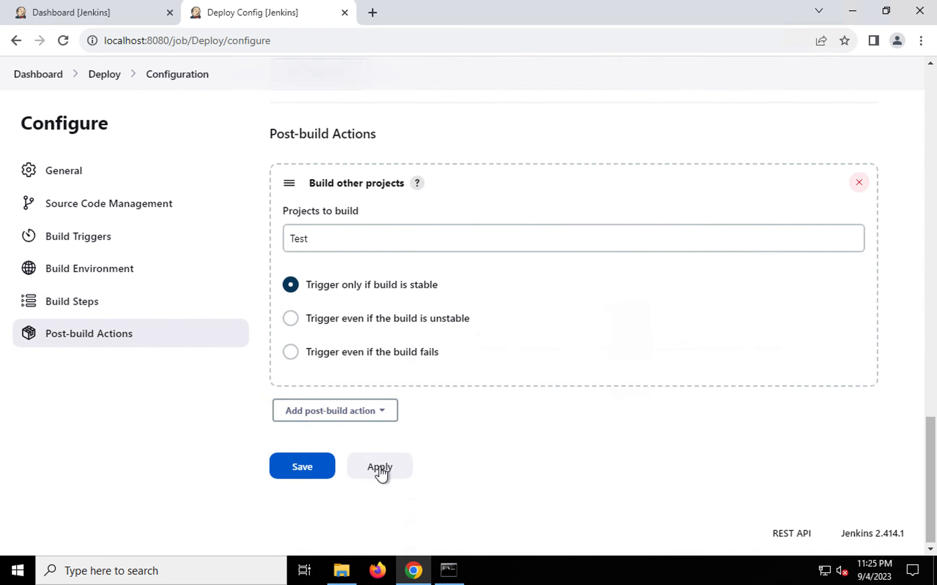
pyautogui.click(311, 467)
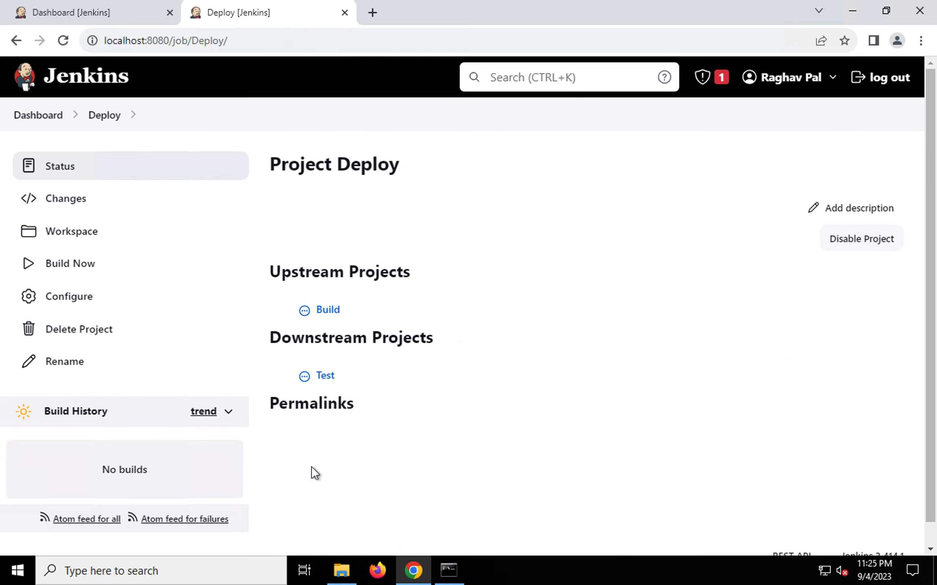
# Review the Deploy job's upstream and downstream projects, and open its downstream project Test.
pyautogui.click(91, 295)
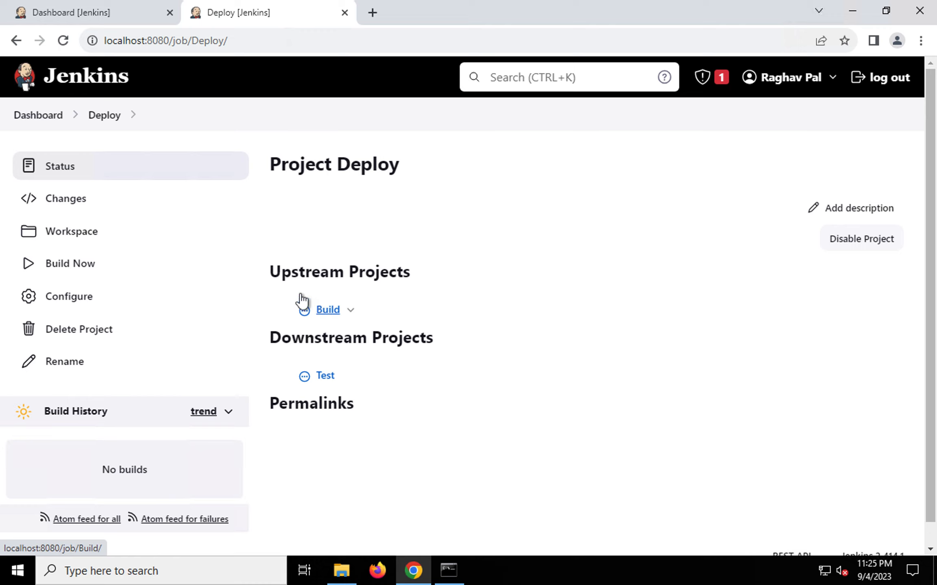
pyautogui.moveTo(301, 299); pyautogui.dragTo(430, 325)
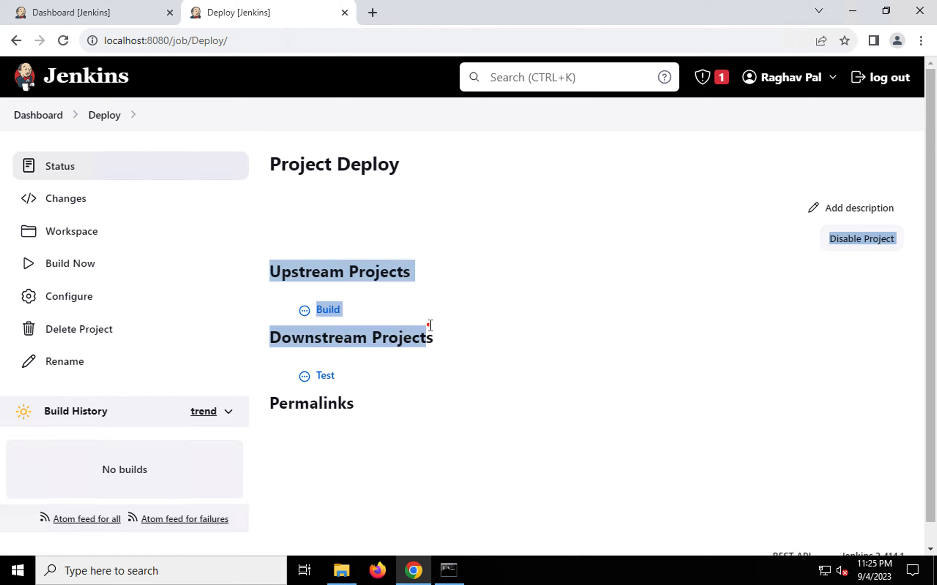
pyautogui.click(264, 248)
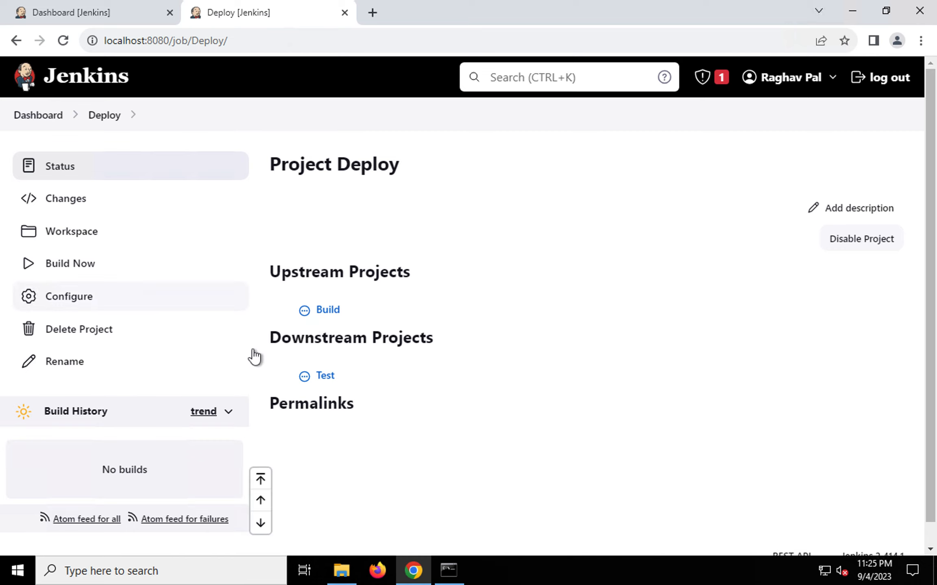
pyautogui.click(325, 378)
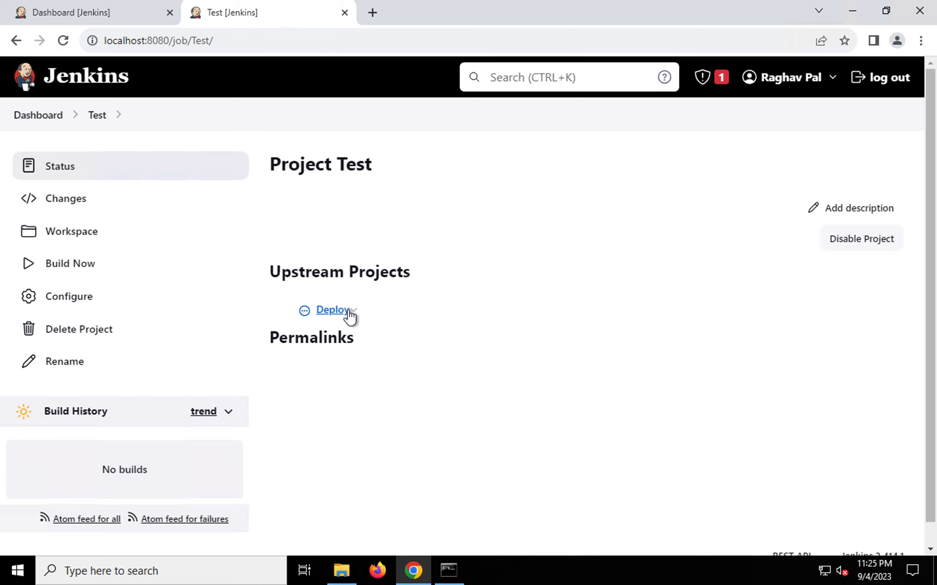
# Enable the "Build after other projects are built" trigger in the Release job's configuration, with Test as the project to watch.
pyautogui.click(41, 119)
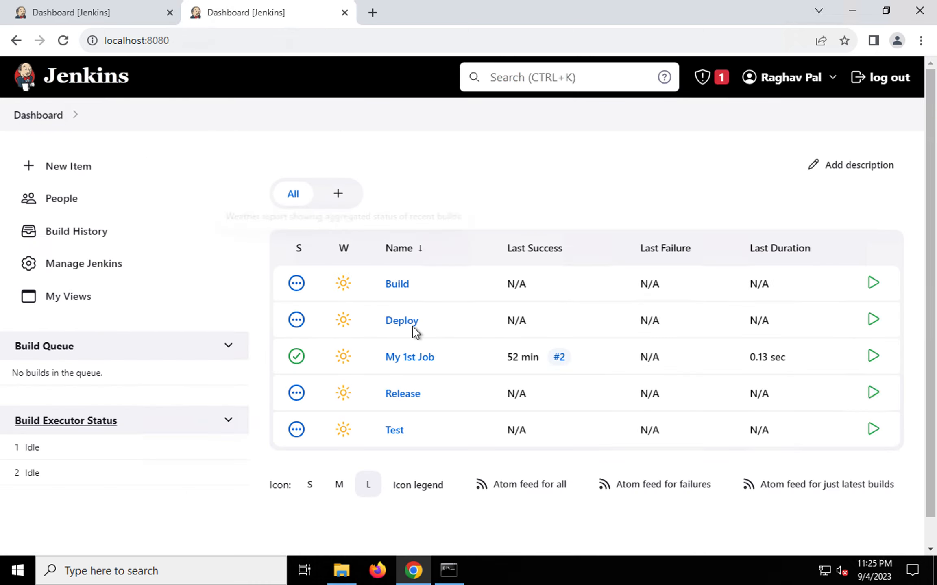
pyautogui.click(402, 396)
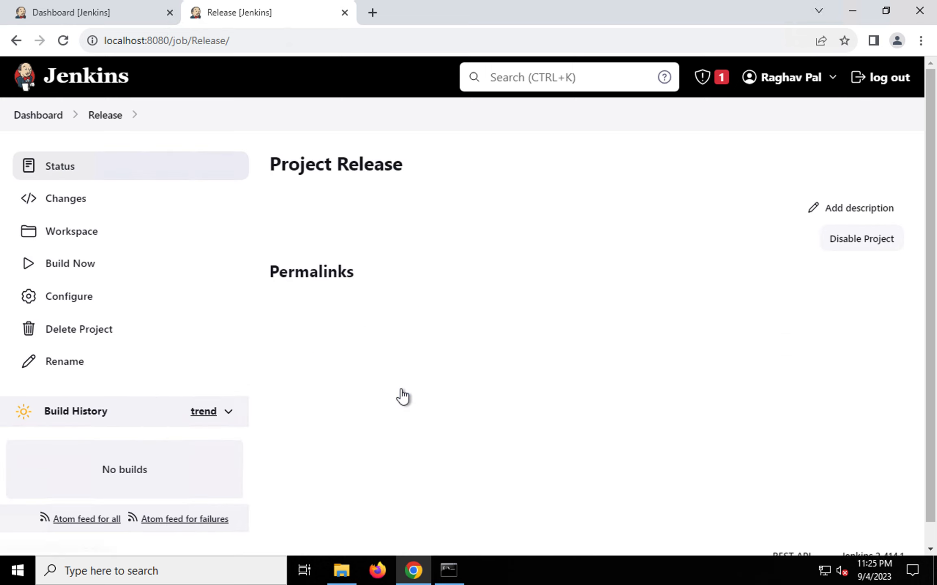
pyautogui.click(82, 303)
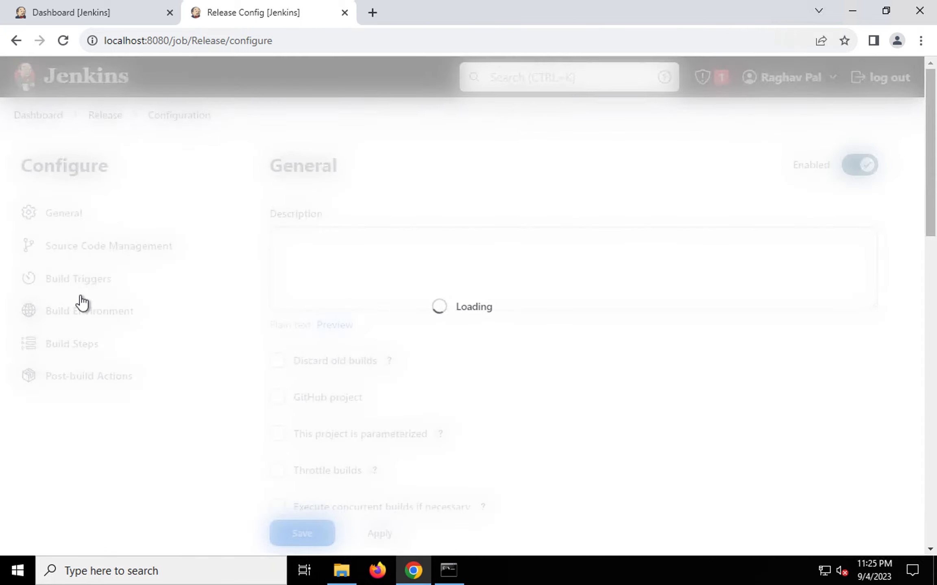
pyautogui.click(76, 285)
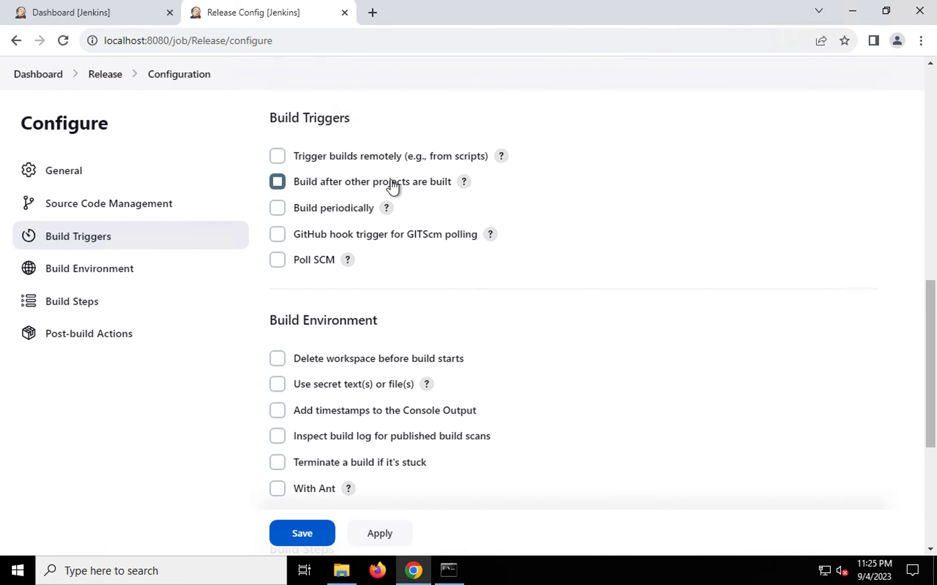
pyautogui.click(374, 188)
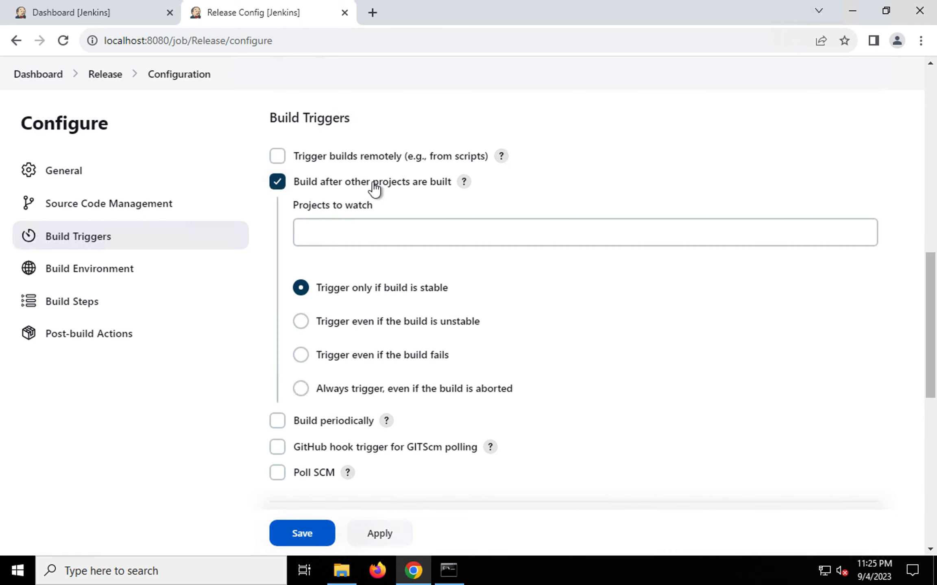
pyautogui.click(361, 235)
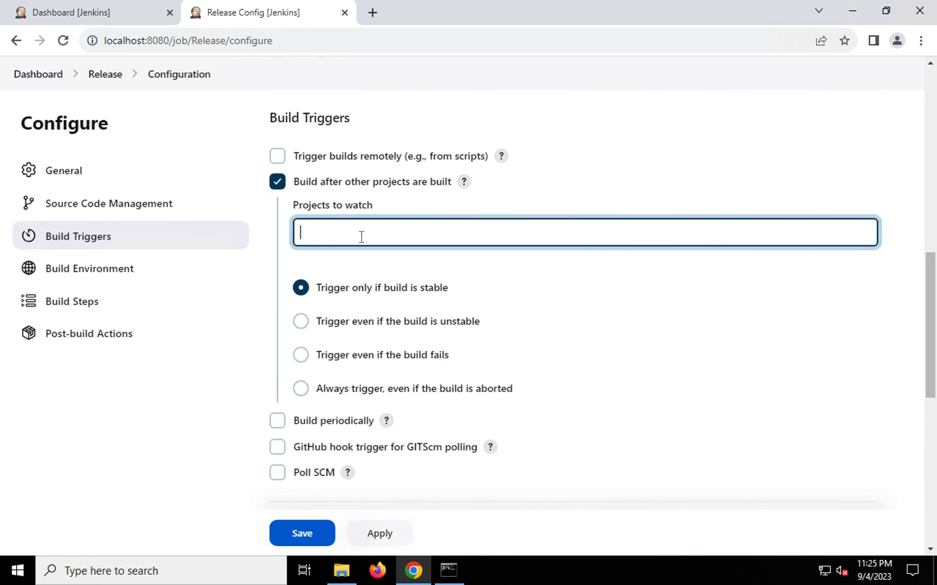
pyautogui.write('Test')
pyautogui.click(350, 254)
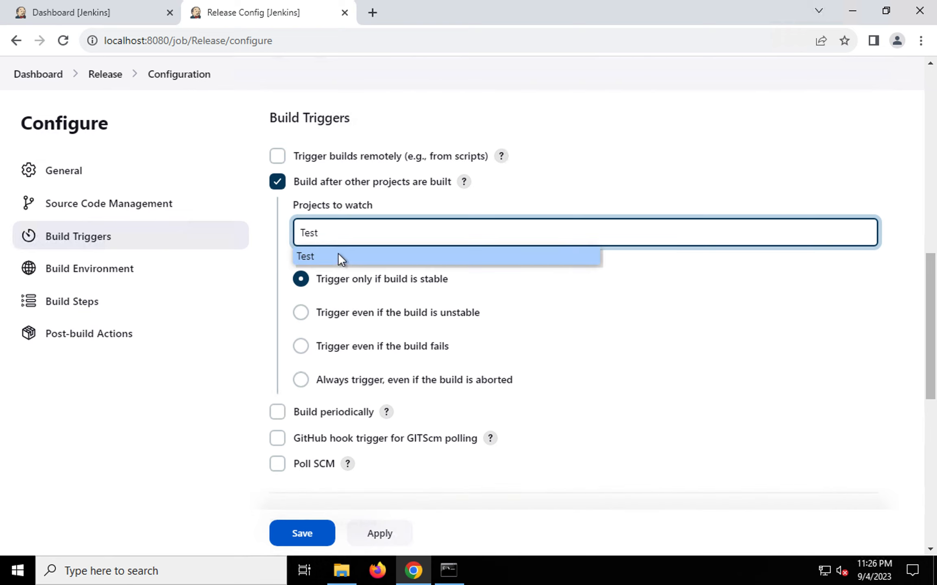
# Review the Release job's build triggers and save its configuration.
pyautogui.click(239, 303)
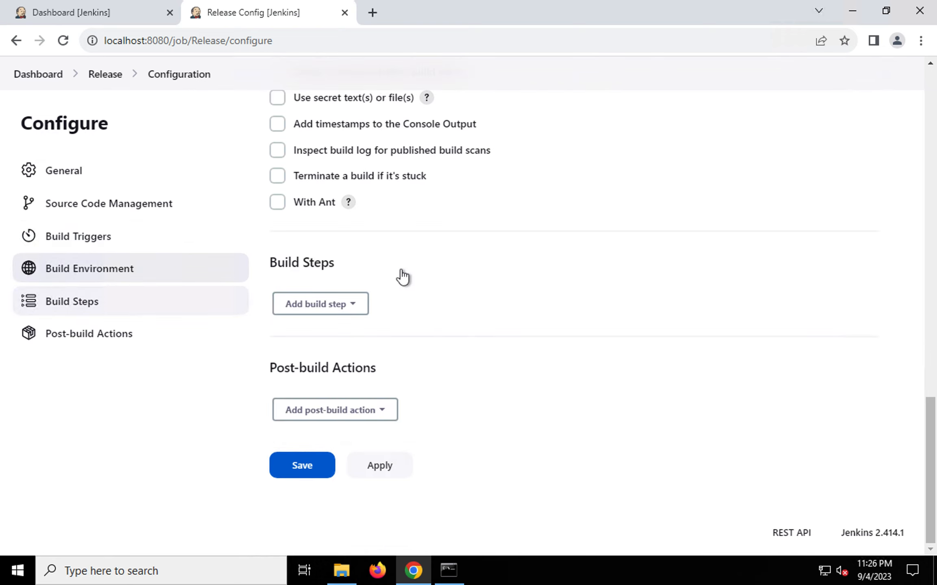
pyautogui.click(66, 237)
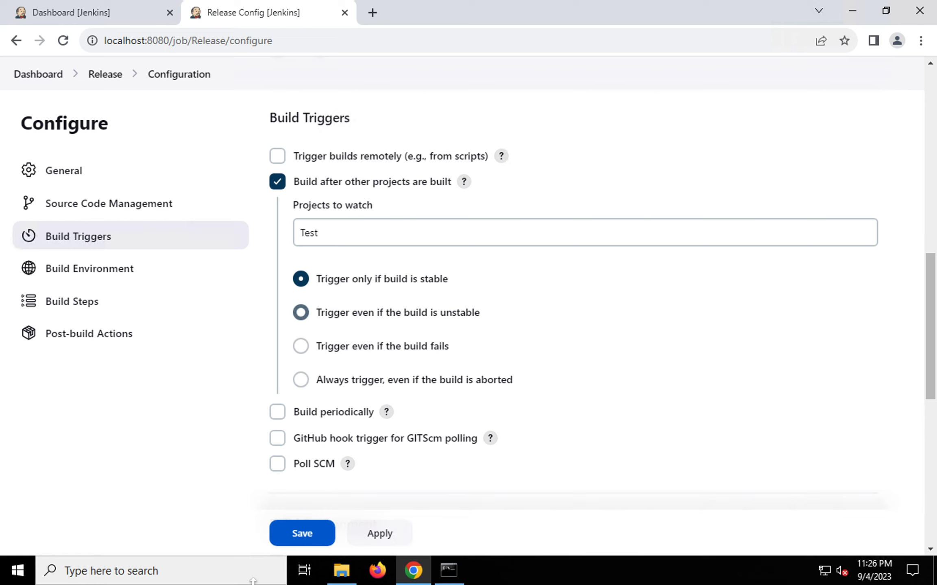
pyautogui.click(310, 535)
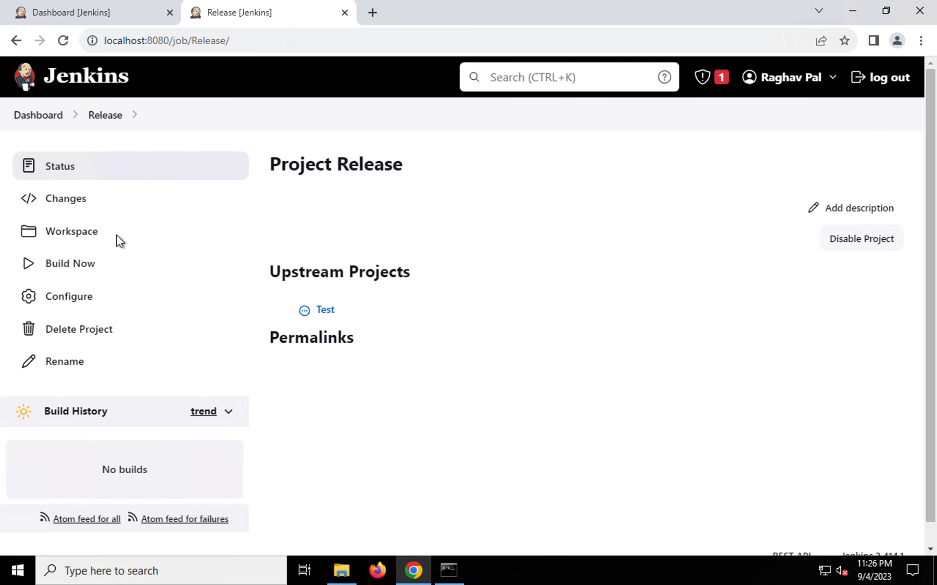
# Examine the last success entries of Build, Deploy, Release and Test on the dashboard.
pyautogui.click(42, 118)
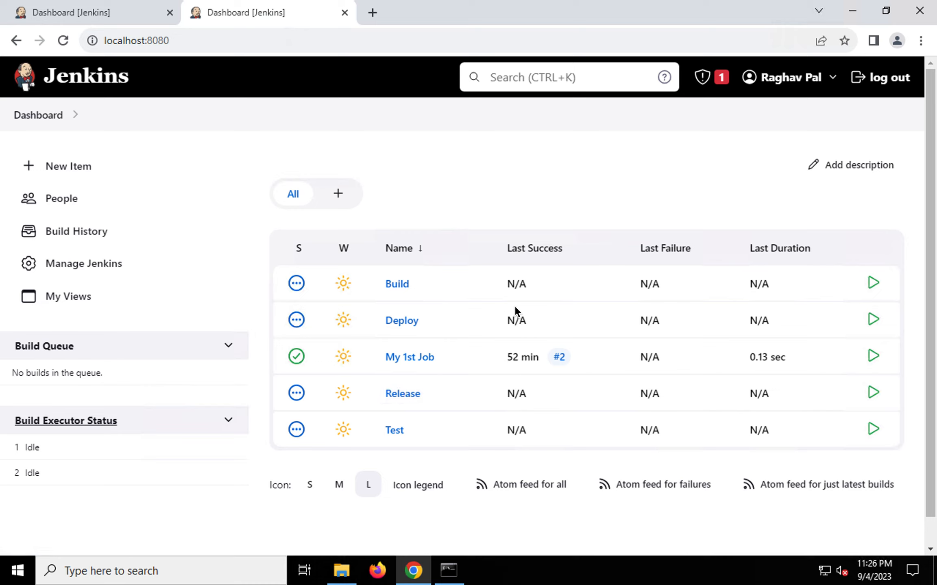
pyautogui.moveTo(497, 273); pyautogui.dragTo(544, 322)
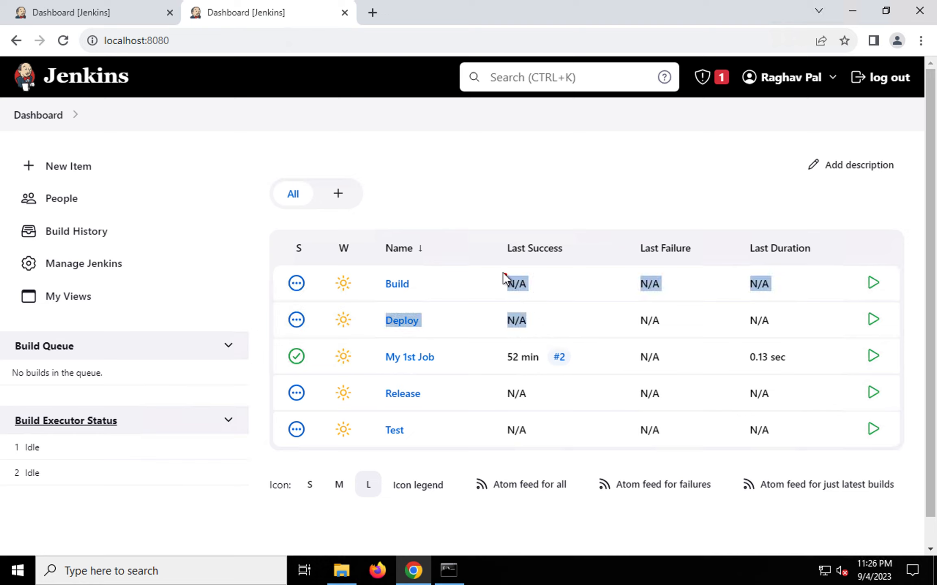
pyautogui.click(507, 181)
pyautogui.hotkey('ctrl', 'Tab')
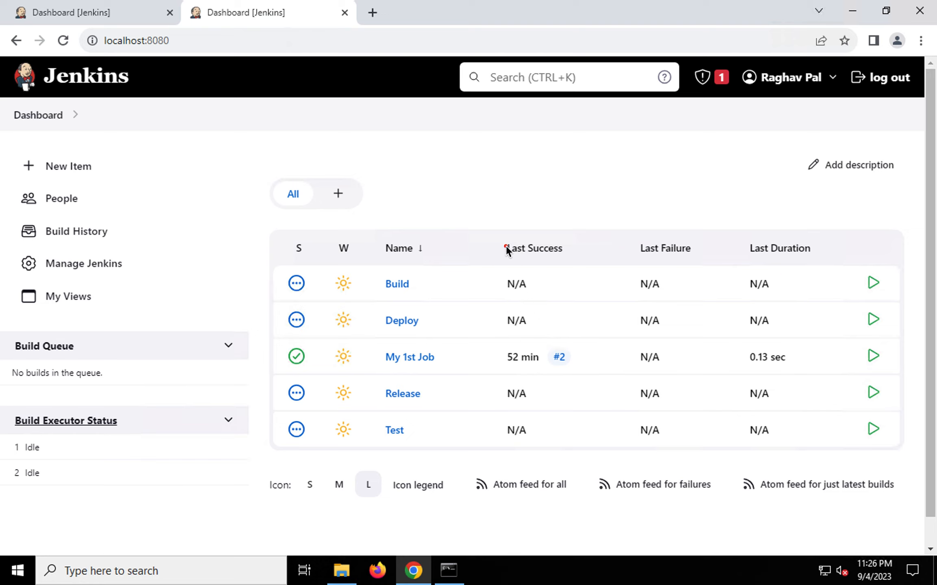
pyautogui.moveTo(506, 264); pyautogui.dragTo(575, 340)
pyautogui.moveTo(495, 378); pyautogui.dragTo(590, 456)
pyautogui.moveTo(361, 267); pyautogui.dragTo(435, 299)
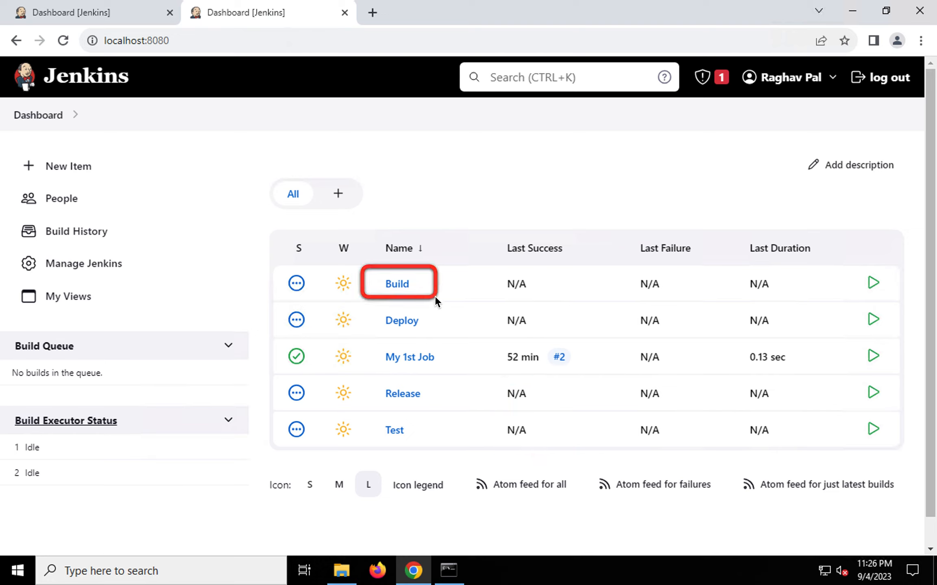
# Run the Build job and refresh the dashboard to check the last success of all four chained jobs.
pyautogui.click(873, 284)
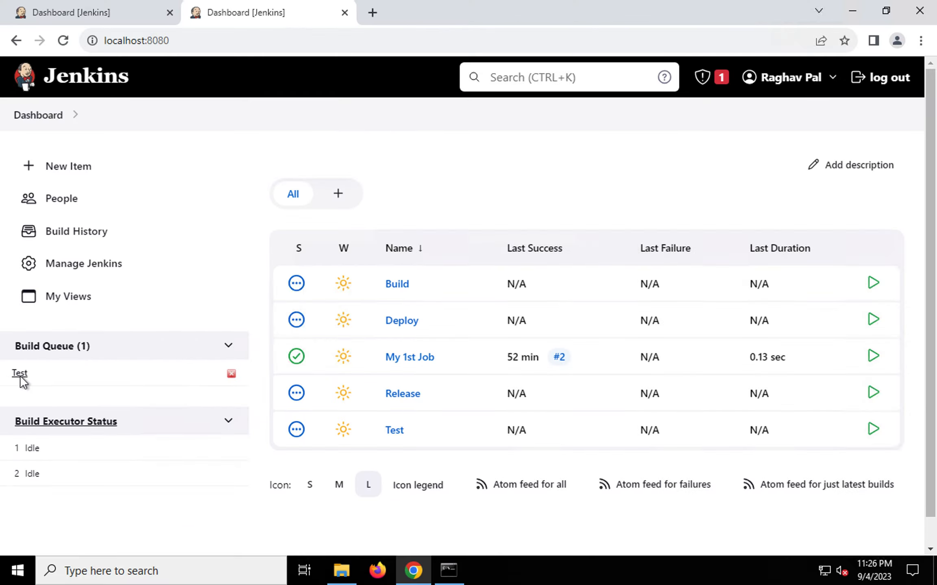
pyautogui.moveTo(20, 376)
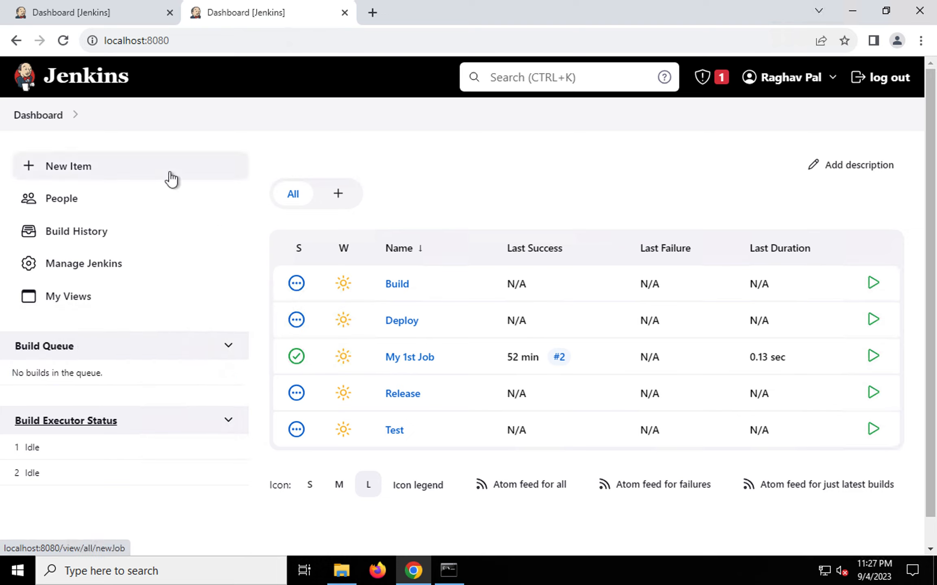
pyautogui.click(53, 113)
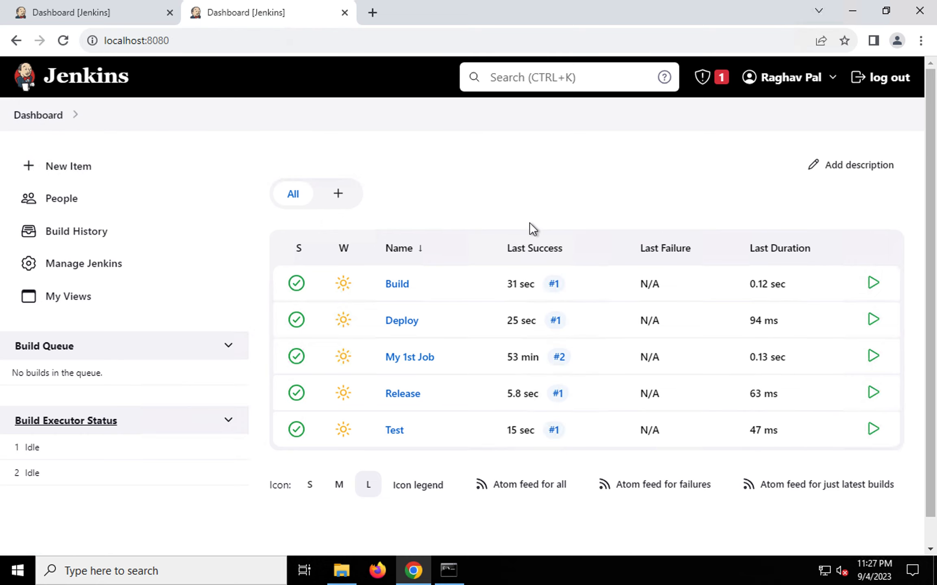
pyautogui.moveTo(500, 265)
pyautogui.mouseDown()
pyautogui.moveTo(554, 297)
pyautogui.moveTo(590, 336)
pyautogui.mouseUp()
pyautogui.moveTo(495, 380); pyautogui.dragTo(581, 445)
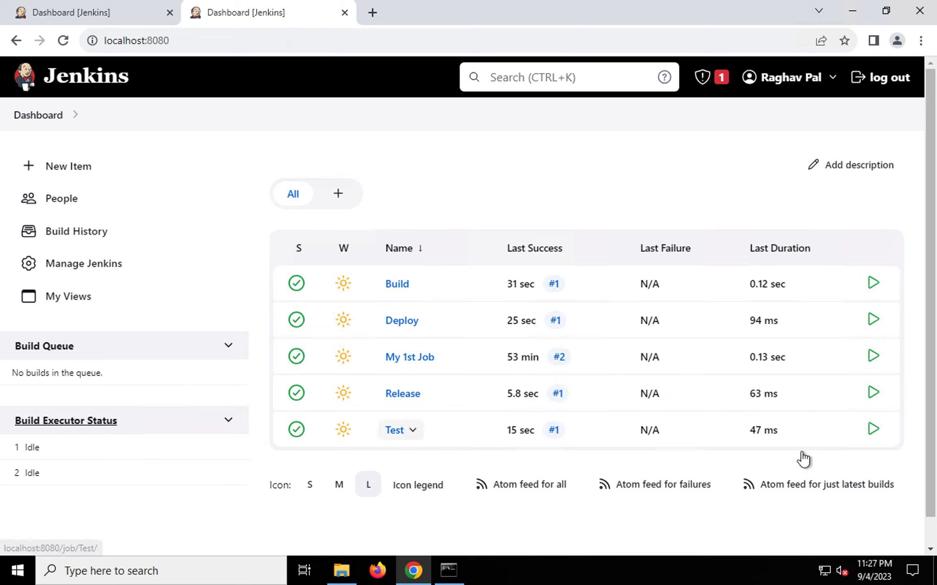
# Run the Test job on its own and refresh the dashboard to compare the chained jobs' last builds.
pyautogui.click(873, 431)
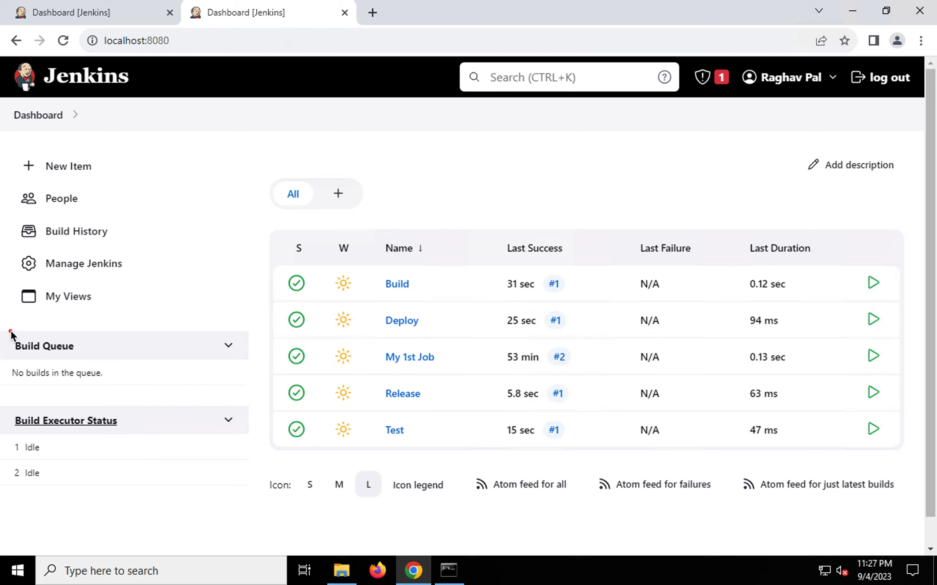
pyautogui.moveTo(10, 334); pyautogui.dragTo(138, 392)
pyautogui.click(62, 118)
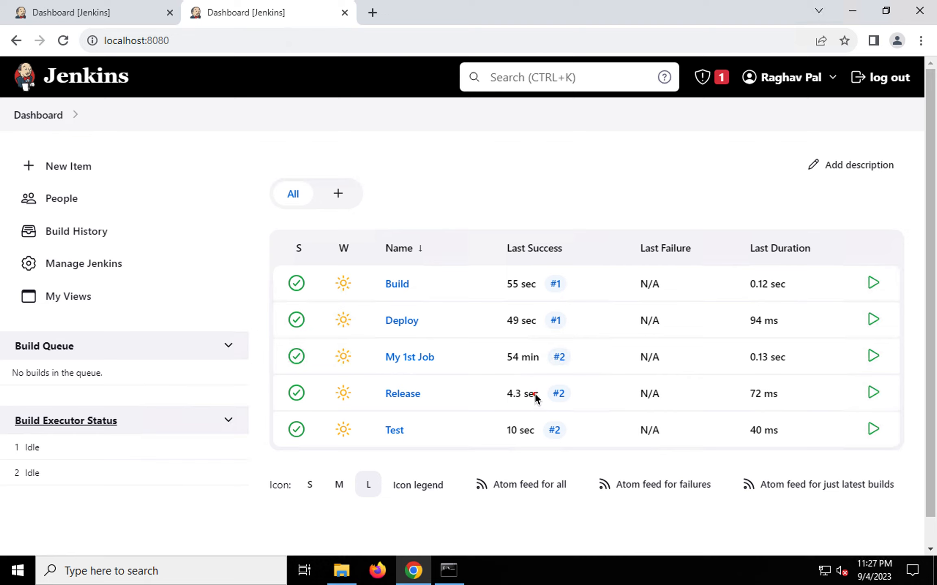
pyautogui.moveTo(503, 382); pyautogui.dragTo(592, 451)
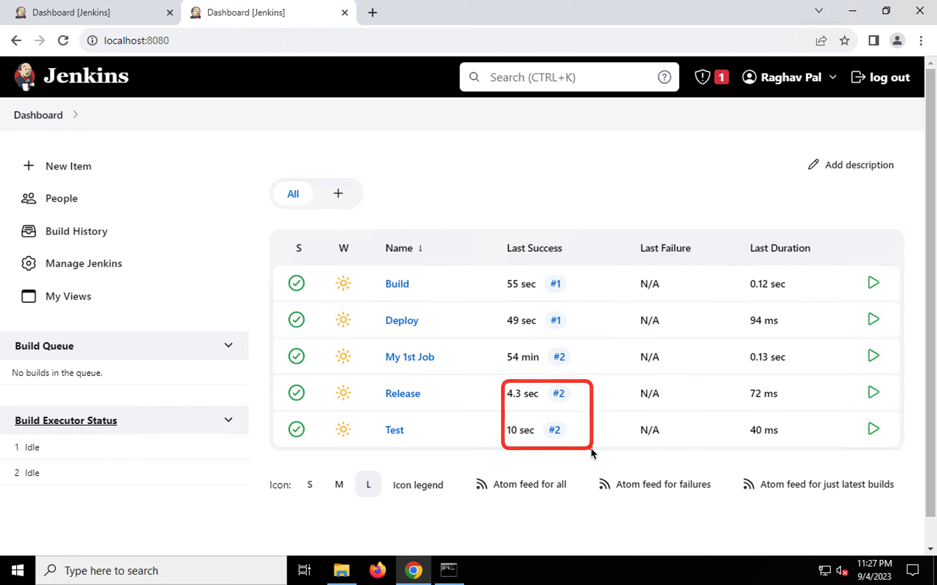
pyautogui.moveTo(505, 266); pyautogui.dragTo(589, 338)
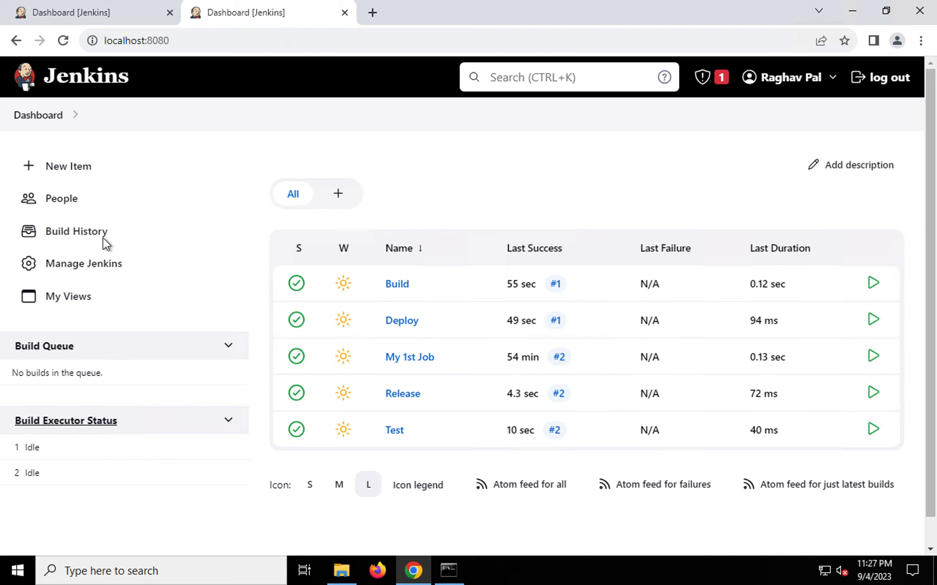
# Open the new item page and compare the Freestyle project and Pipeline item types.
pyautogui.click(82, 170)
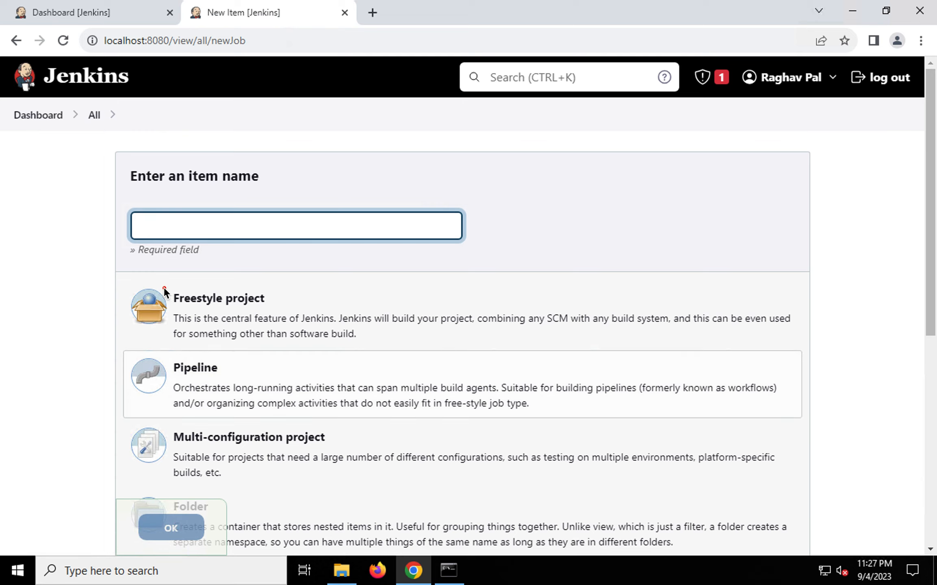
pyautogui.moveTo(128, 279); pyautogui.dragTo(330, 351)
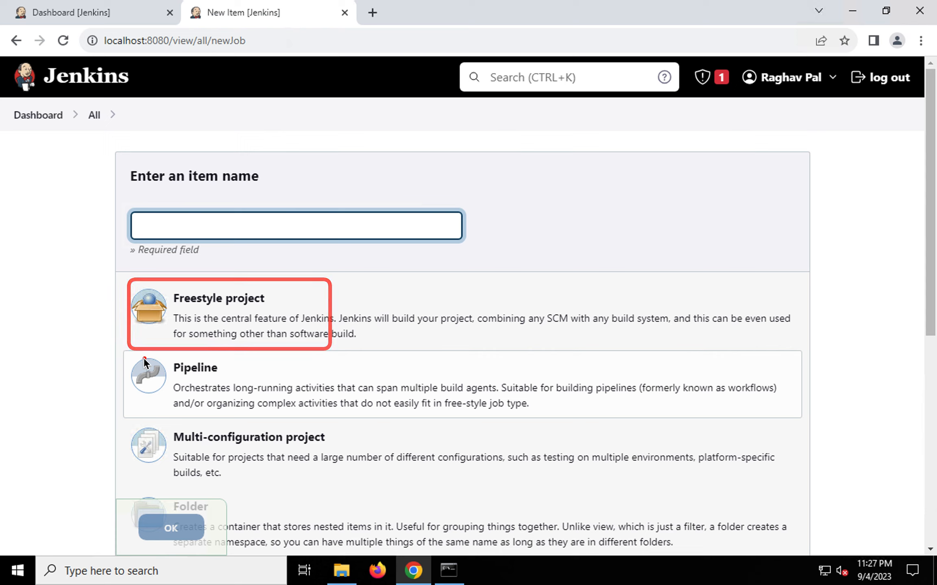
pyautogui.moveTo(122, 354)
pyautogui.mouseDown()
pyautogui.moveTo(354, 415)
pyautogui.moveTo(614, 435)
pyautogui.moveTo(602, 429)
pyautogui.mouseUp()
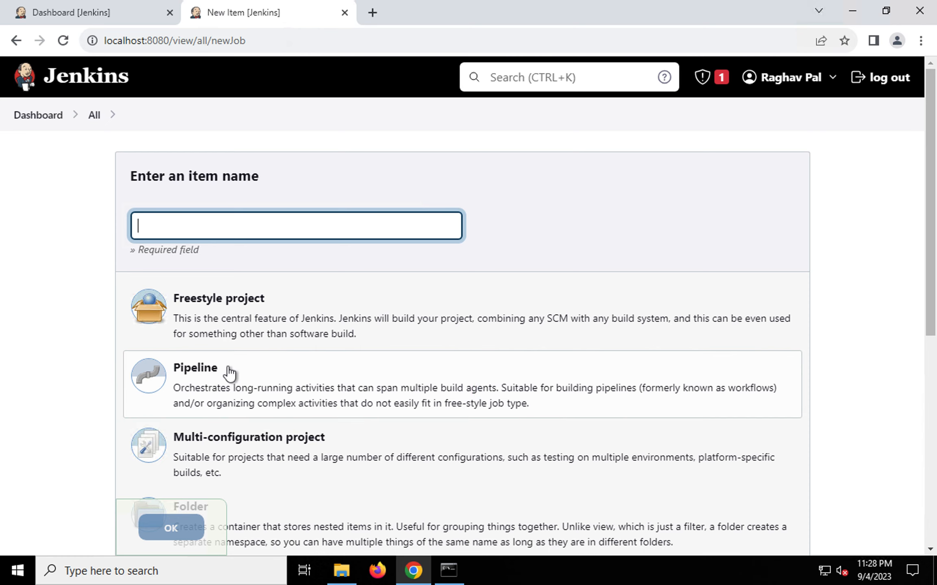
# Open the Jenkins plugin manager and search the installed plugins for Pipeline.
pyautogui.click(41, 117)
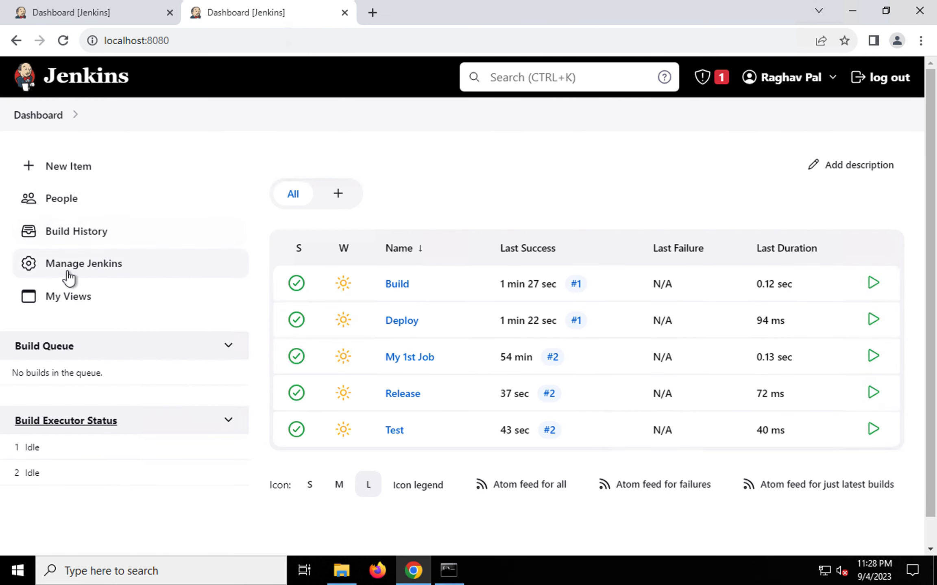
pyautogui.click(90, 266)
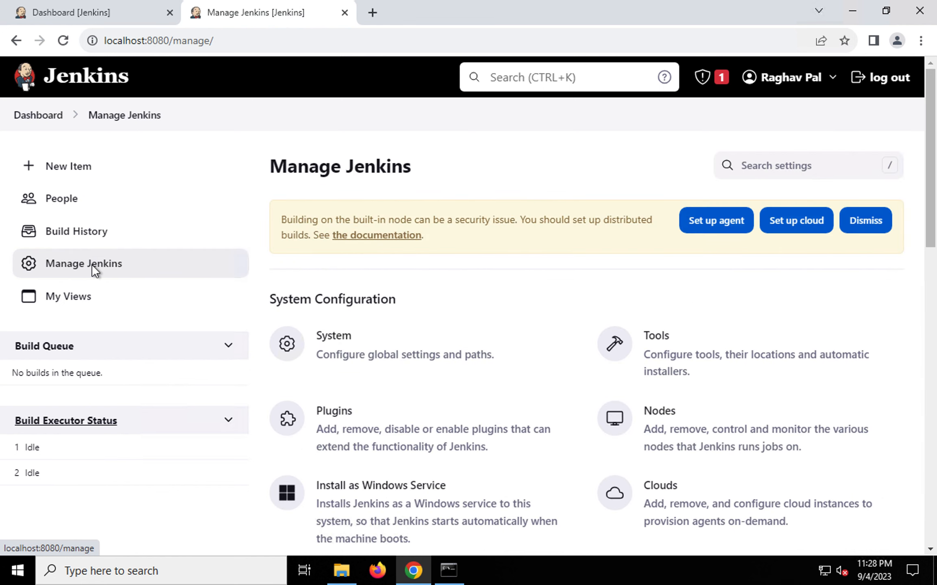
pyautogui.click(341, 414)
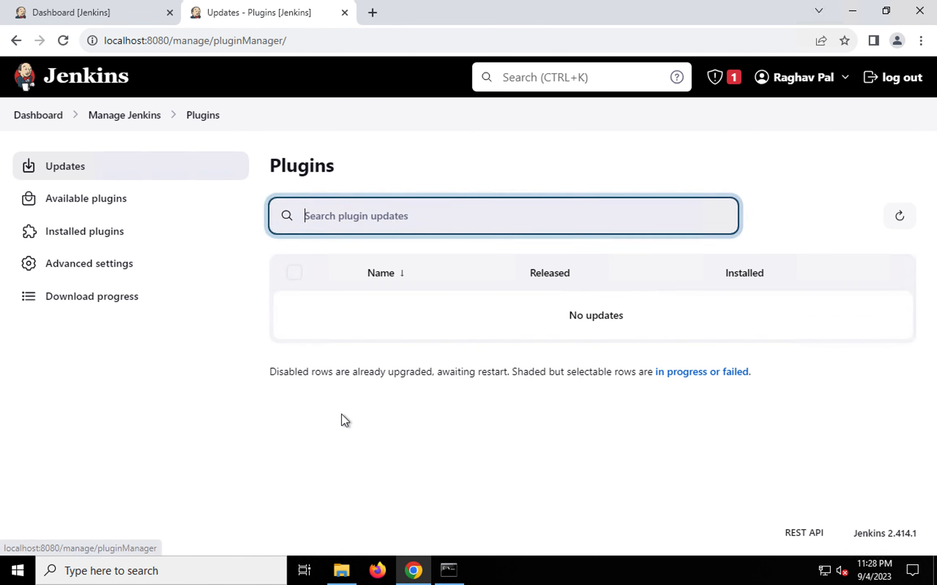
pyautogui.click(83, 236)
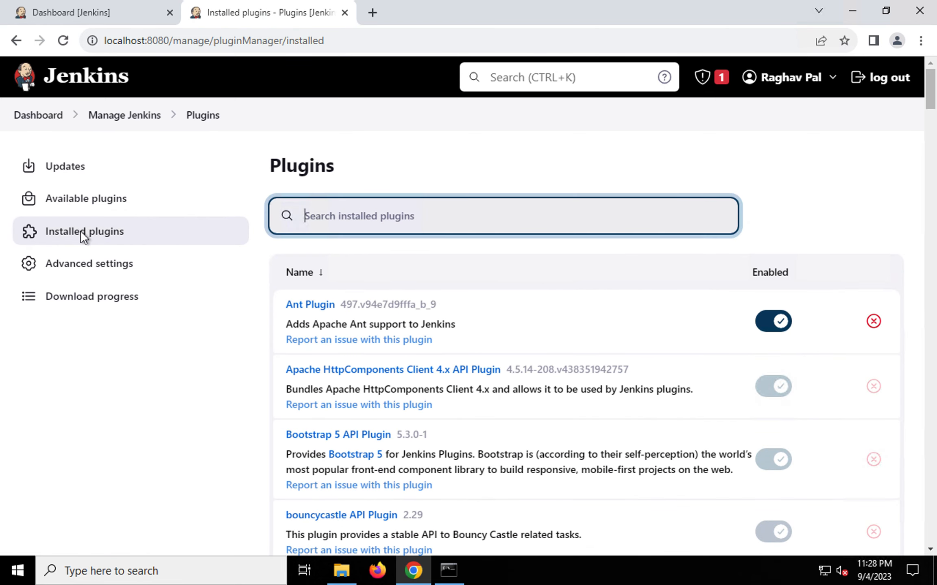
pyautogui.write('P')
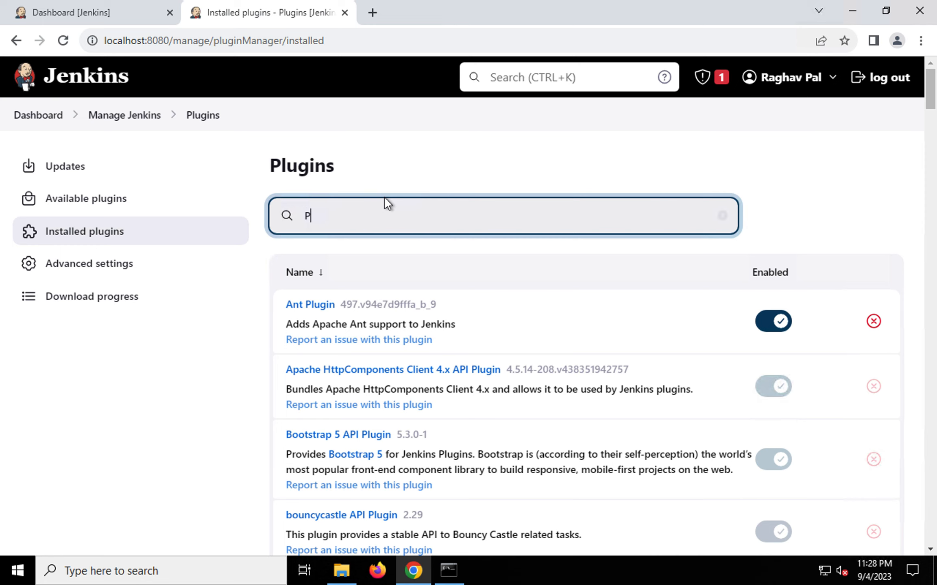
pyautogui.write('ipeline')
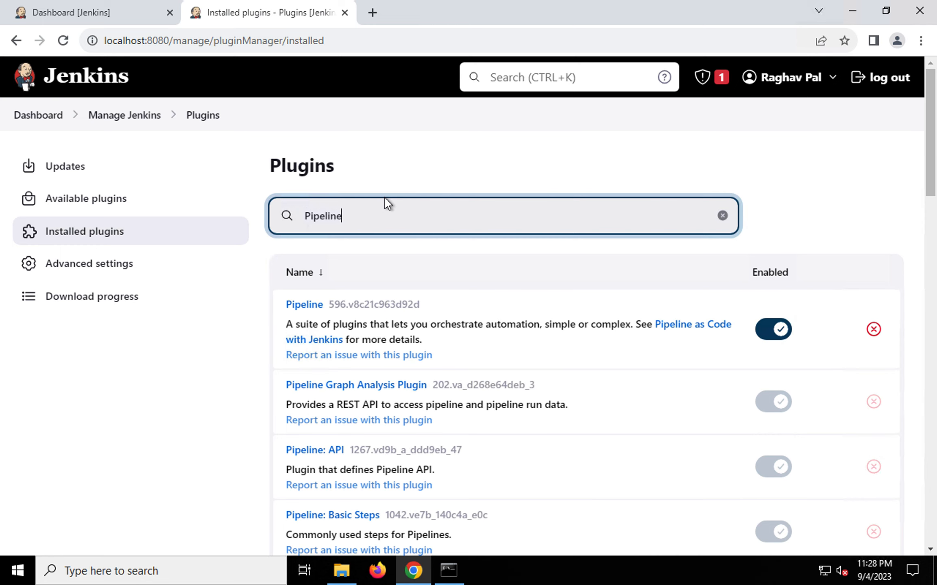
pyautogui.moveTo(277, 285)
pyautogui.mouseDown()
pyautogui.moveTo(778, 399)
pyautogui.moveTo(828, 370)
pyautogui.mouseUp()
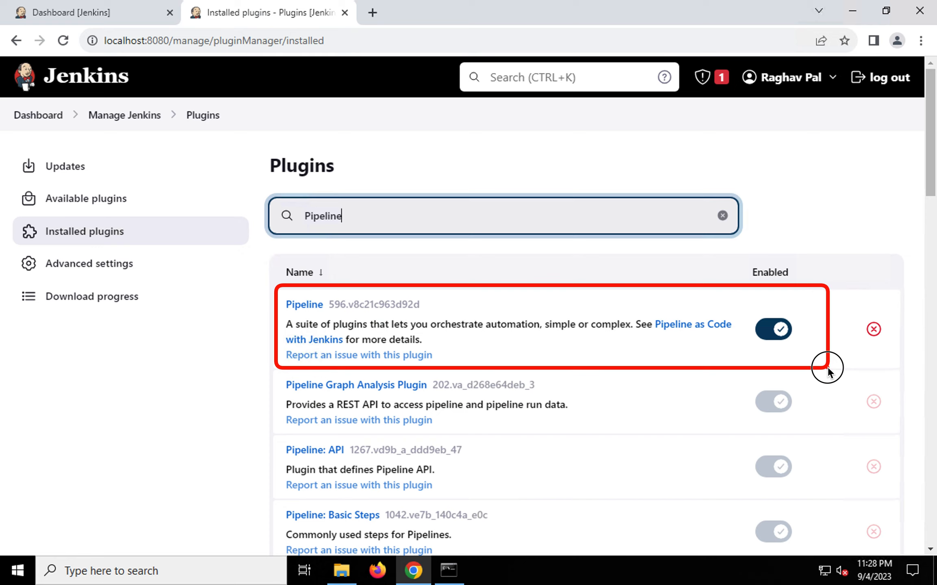
pyautogui.press('Escape')
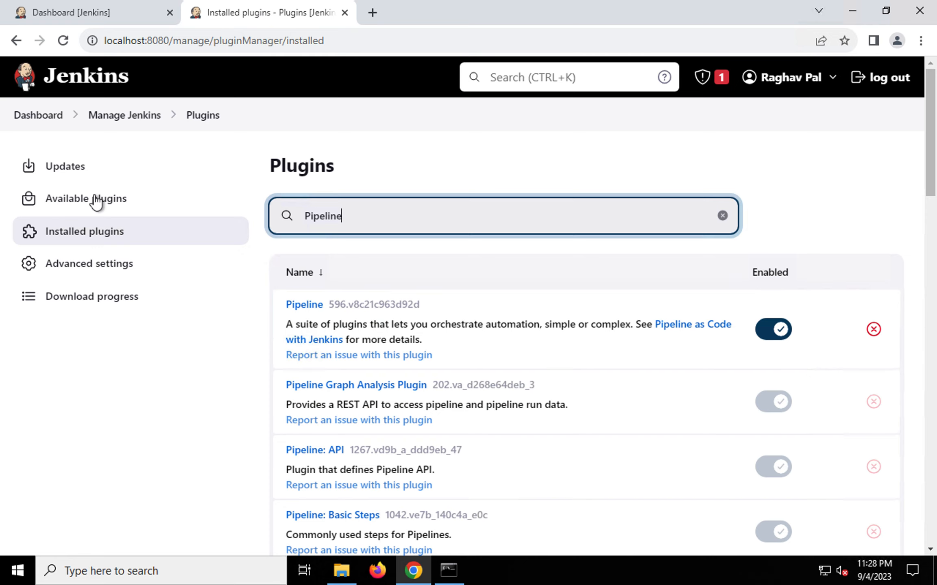
# Search the available plugins for Pipeline, marking the Lockable Resources plugin for installation and unmarking it again.
pyautogui.click(73, 207)
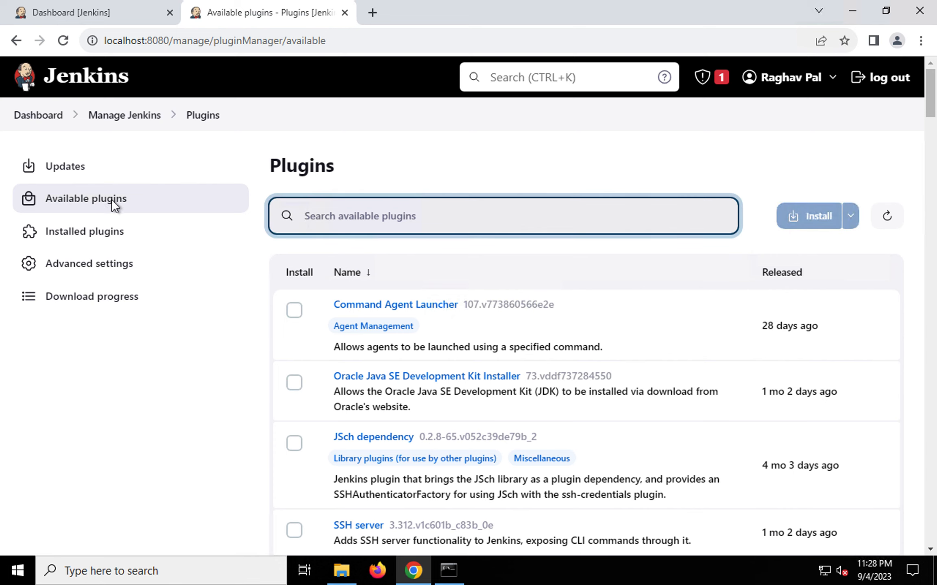
pyautogui.write('Pi')
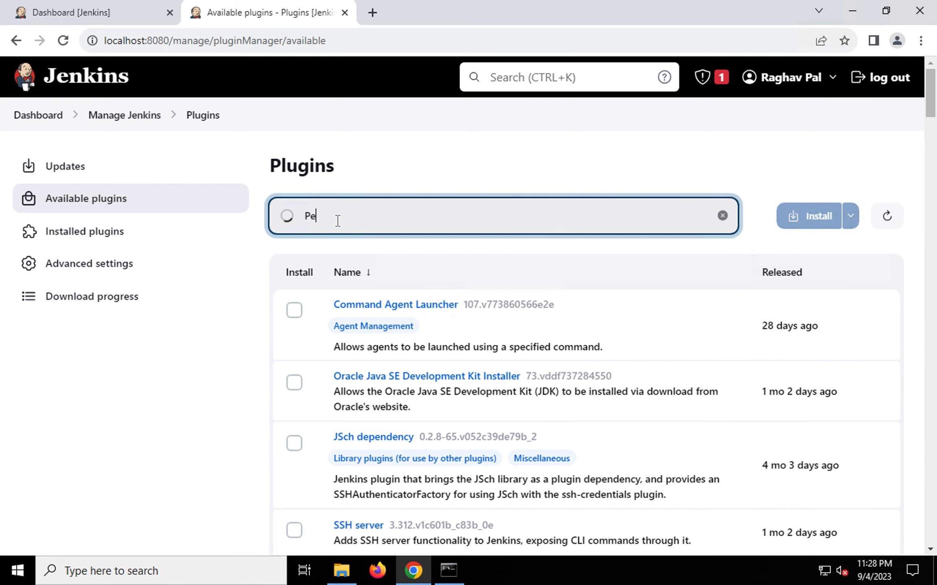
pyautogui.press('BackSpace')
pyautogui.write('ipeli')
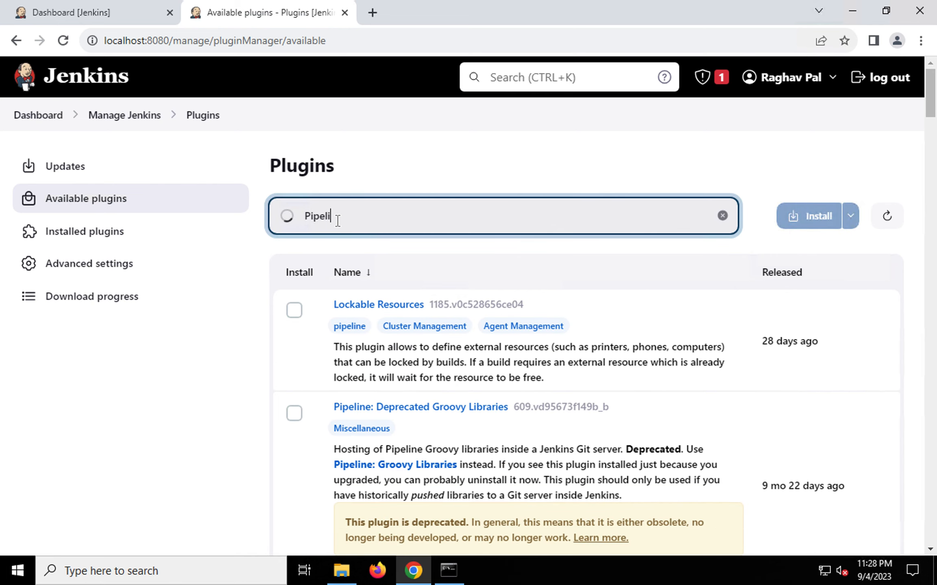
pyautogui.write('ne')
pyautogui.click(295, 314)
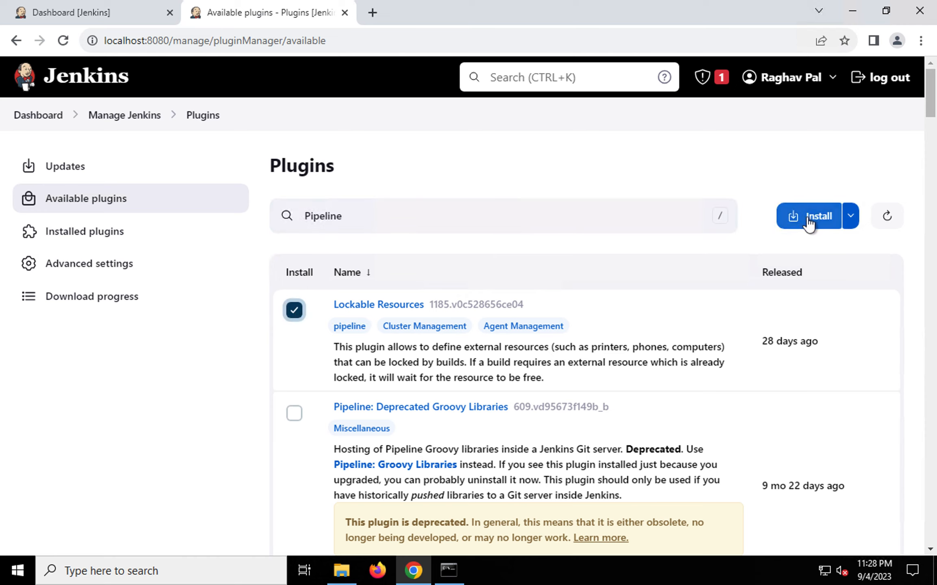
pyautogui.click(296, 316)
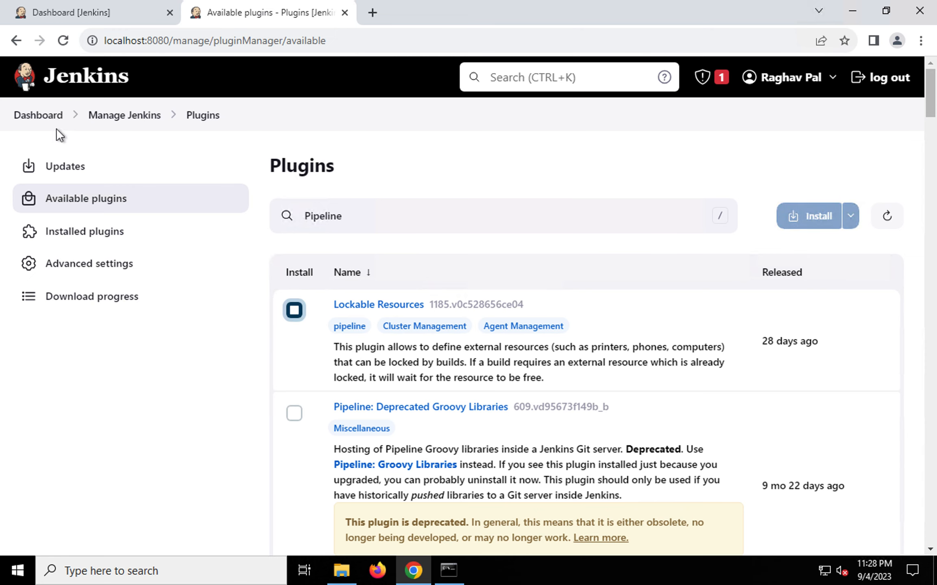
# Create a new Pipeline item named MyBuildPipeline1.
pyautogui.click(37, 116)
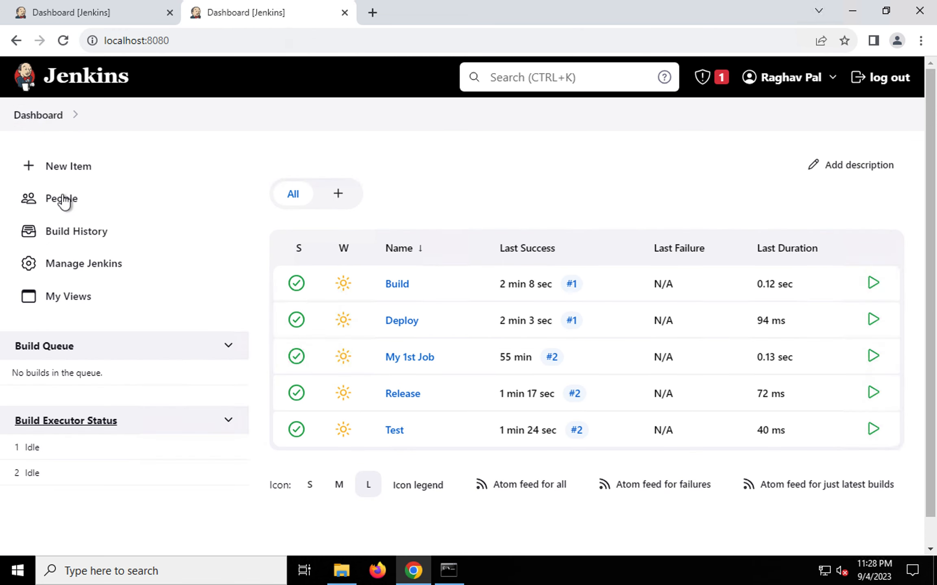
pyautogui.click(74, 173)
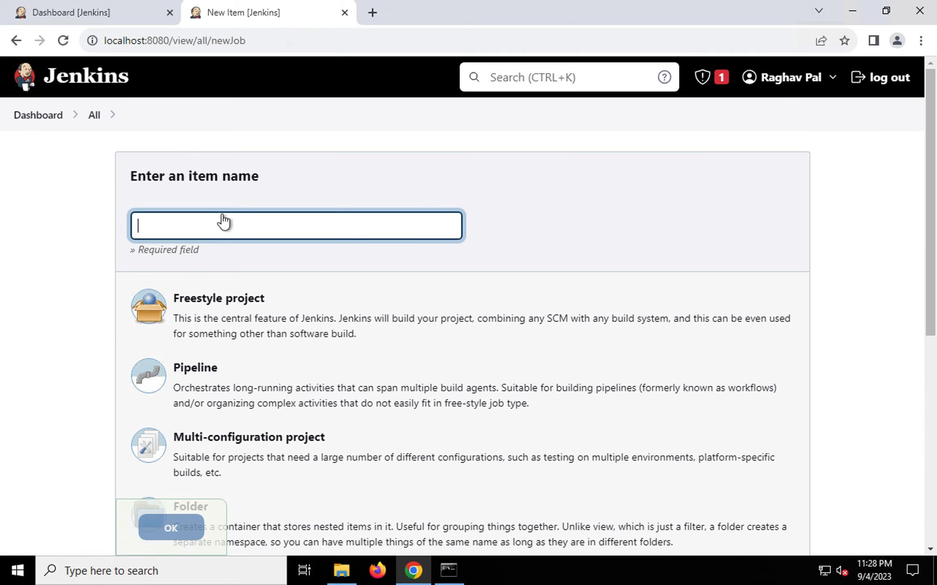
pyautogui.write('My')
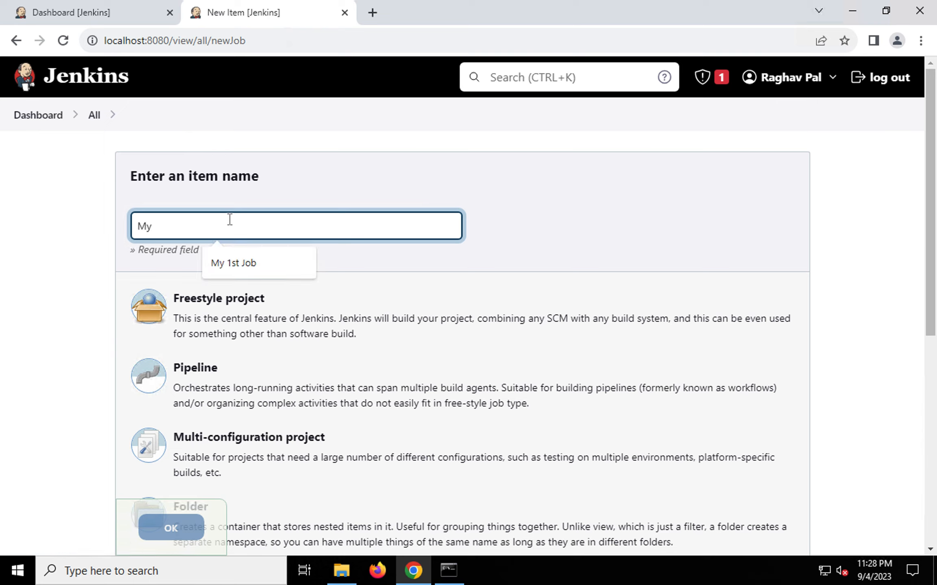
pyautogui.write('BuildPipeline1')
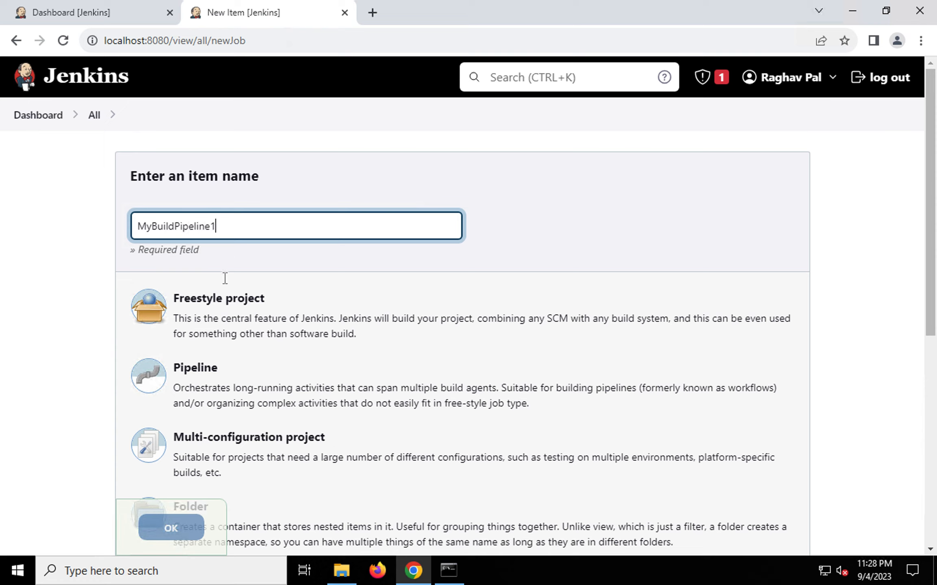
pyautogui.click(221, 323)
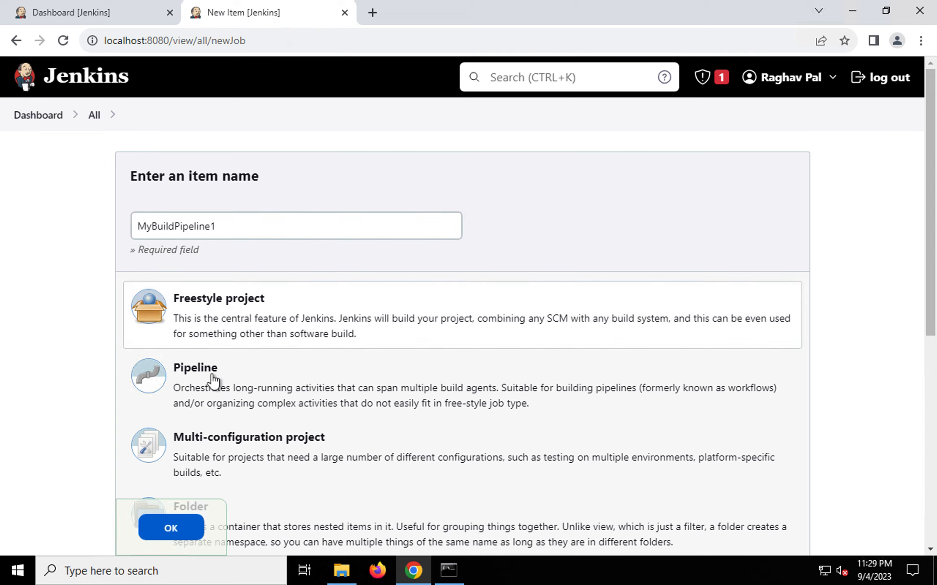
pyautogui.click(200, 383)
pyautogui.click(189, 528)
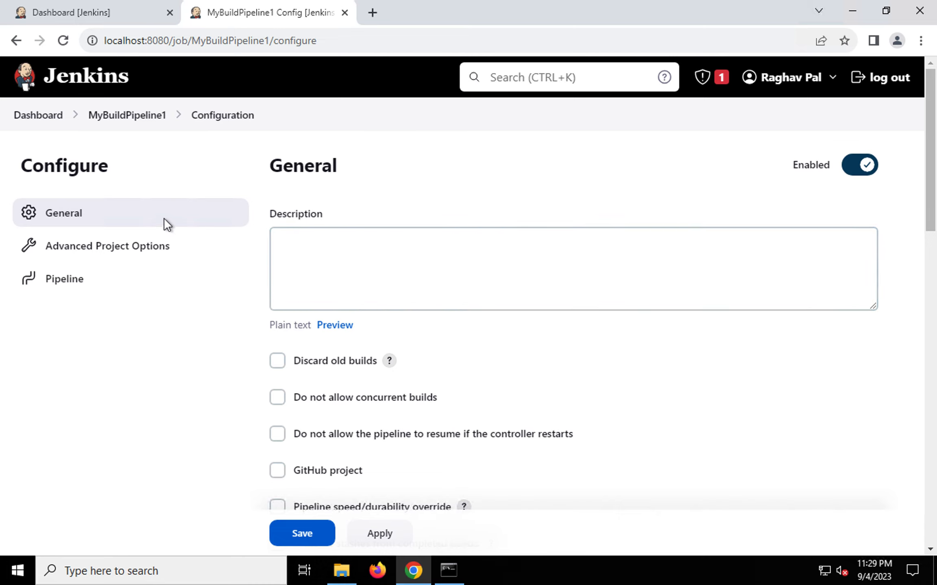
# Examine the general options, build triggers, advanced project options and Pipeline section of the MyBuildPipeline1 configuration.
pyautogui.scroll(-1, 321, 360)
pyautogui.scroll(-1, 318, 353)
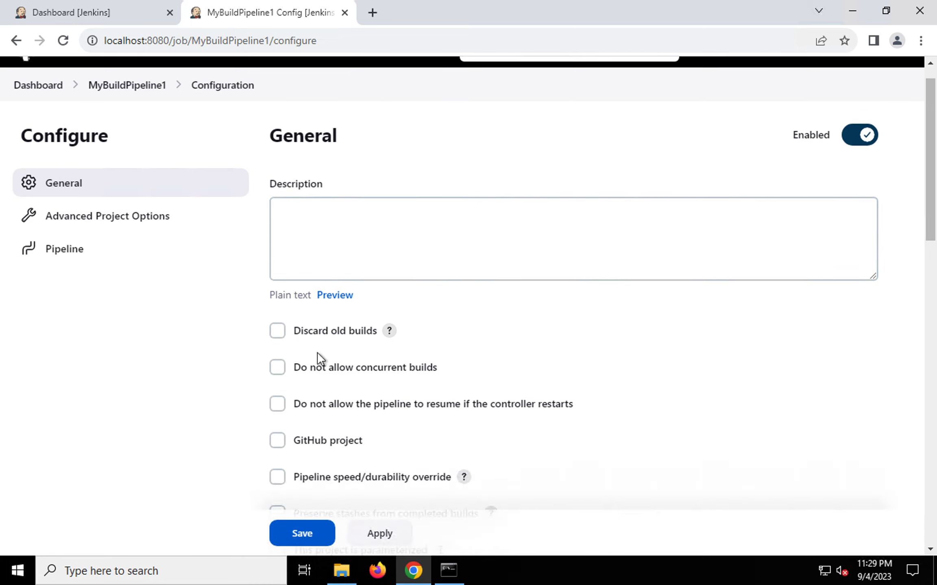
pyautogui.scroll(-1, 320, 360)
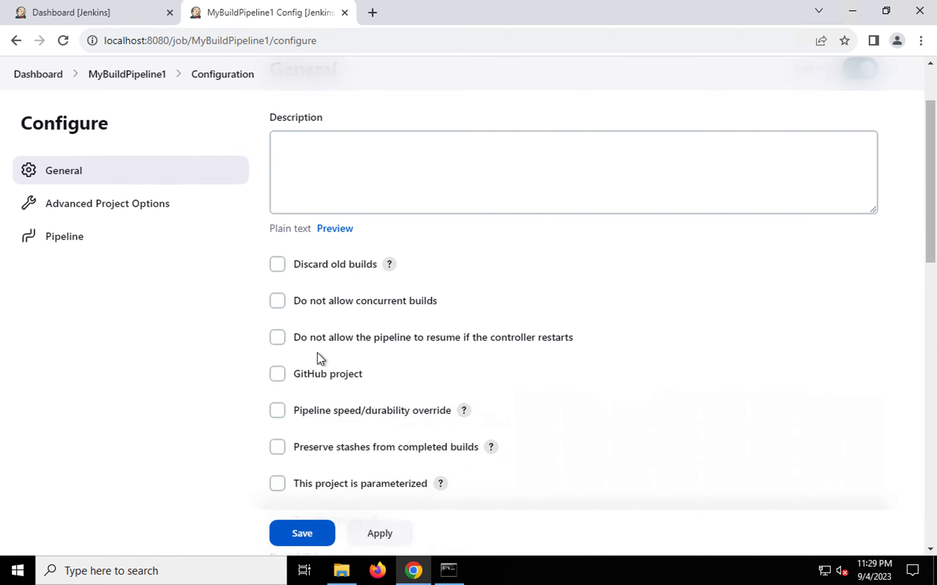
pyautogui.scroll(-1, 317, 352)
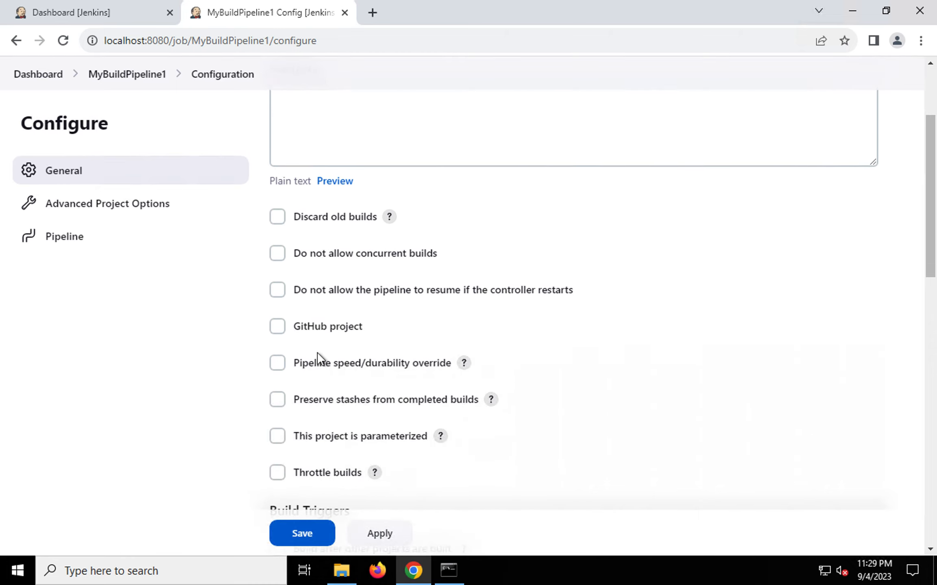
pyautogui.scroll(-1, 333, 366)
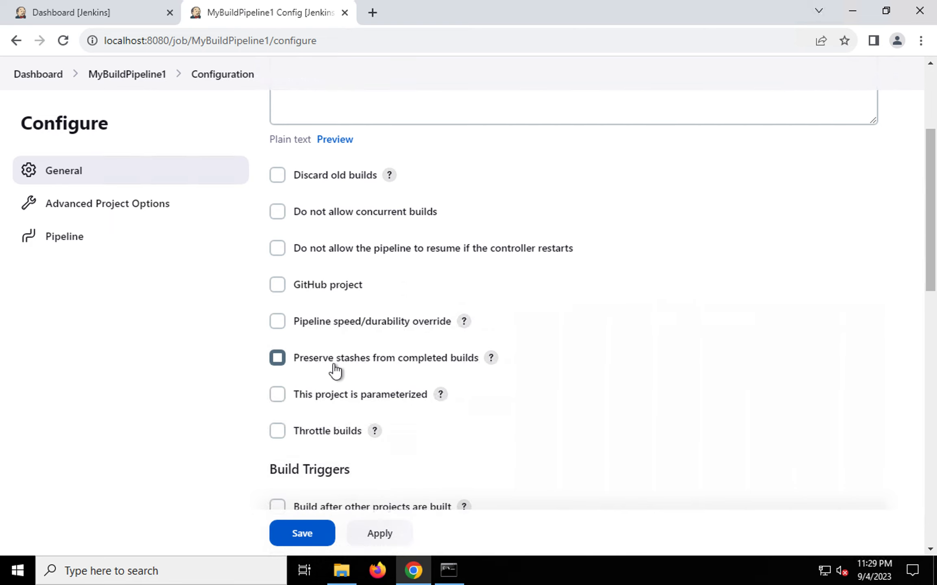
pyautogui.scroll(-9, 333, 364)
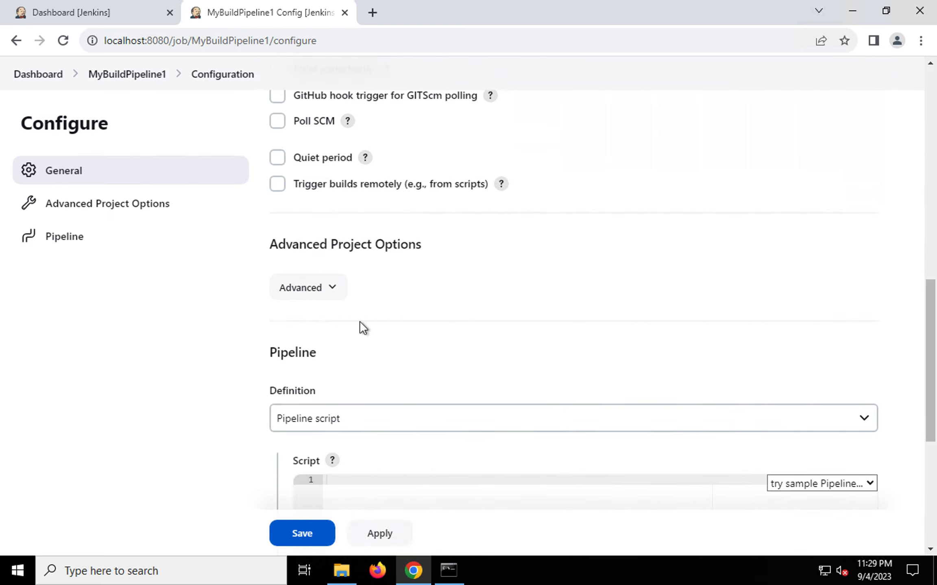
pyautogui.scroll(-2, 359, 326)
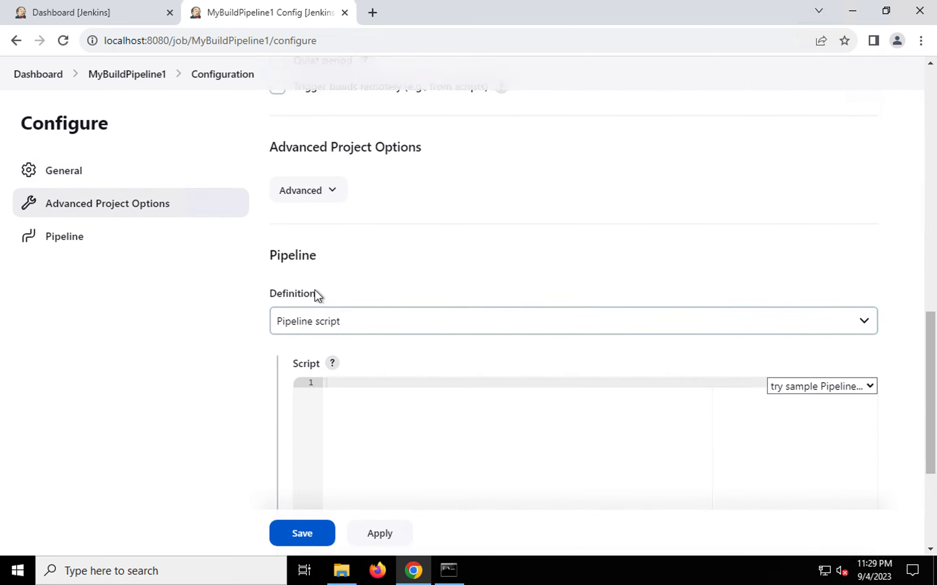
pyautogui.scroll(-2, 340, 372)
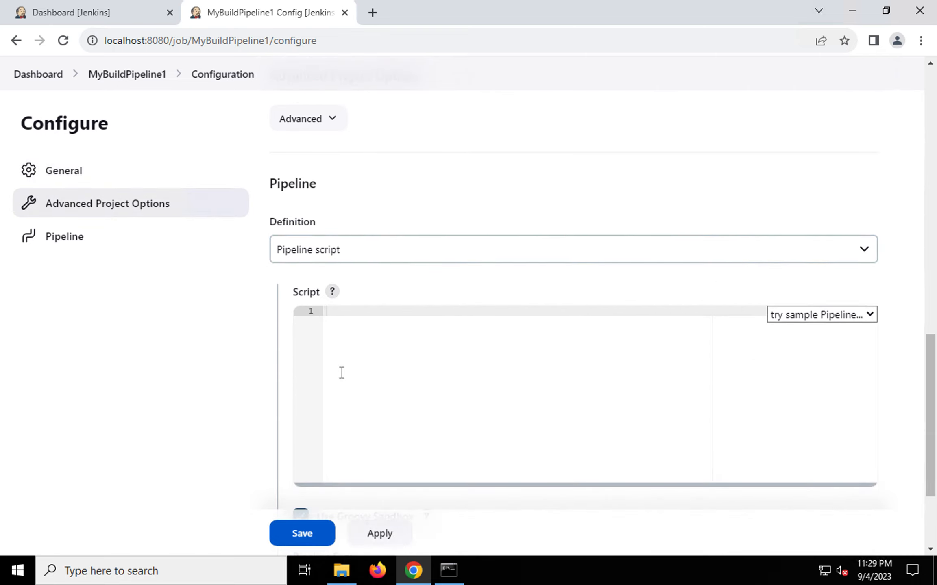
pyautogui.scroll(-1, 341, 372)
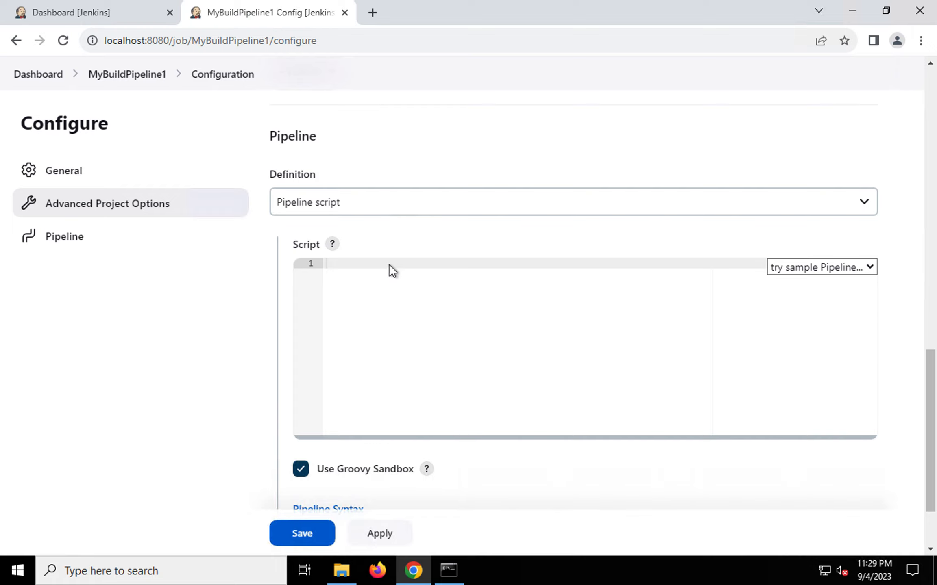
# Keep the pipeline definition as Pipeline script and load the Hello World sample into the script.
pyautogui.click(866, 200)
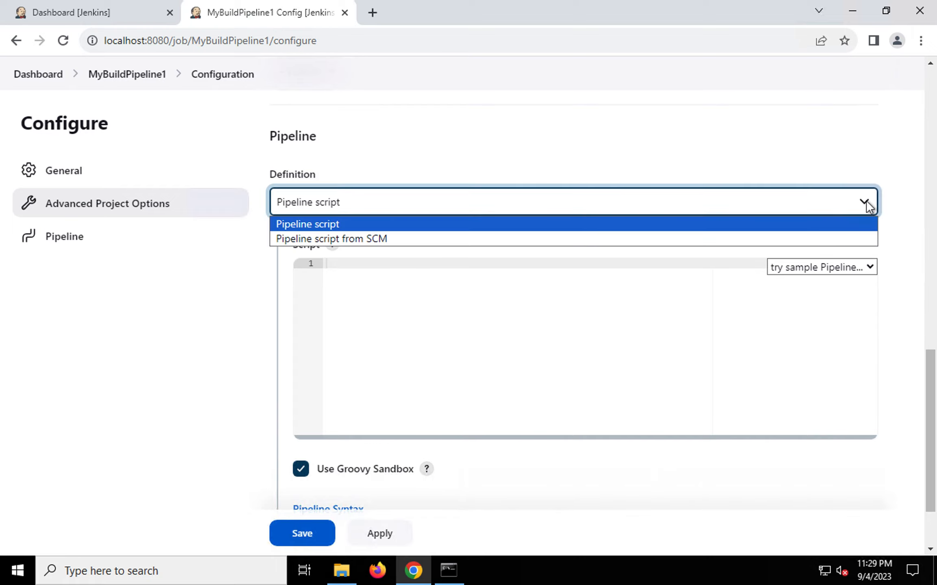
pyautogui.click(387, 225)
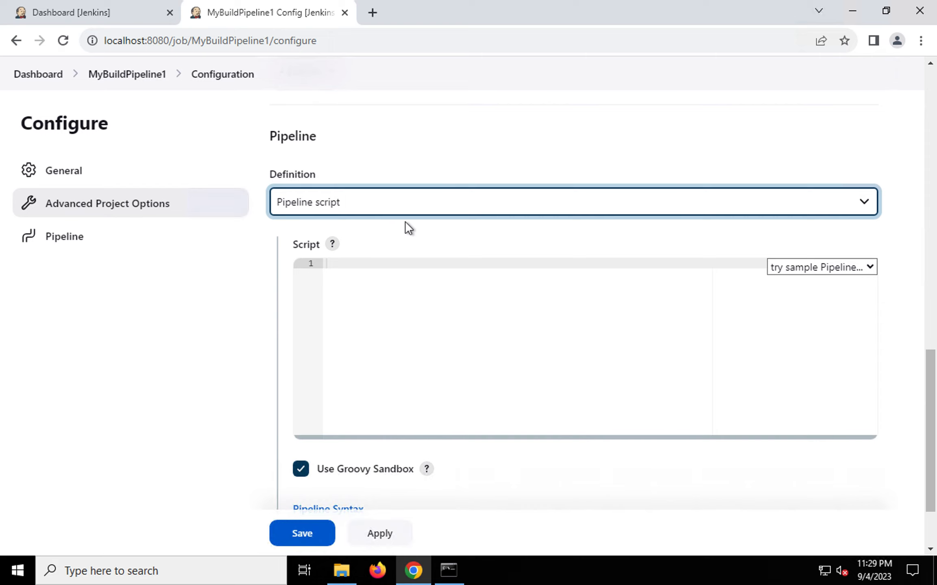
pyautogui.click(811, 269)
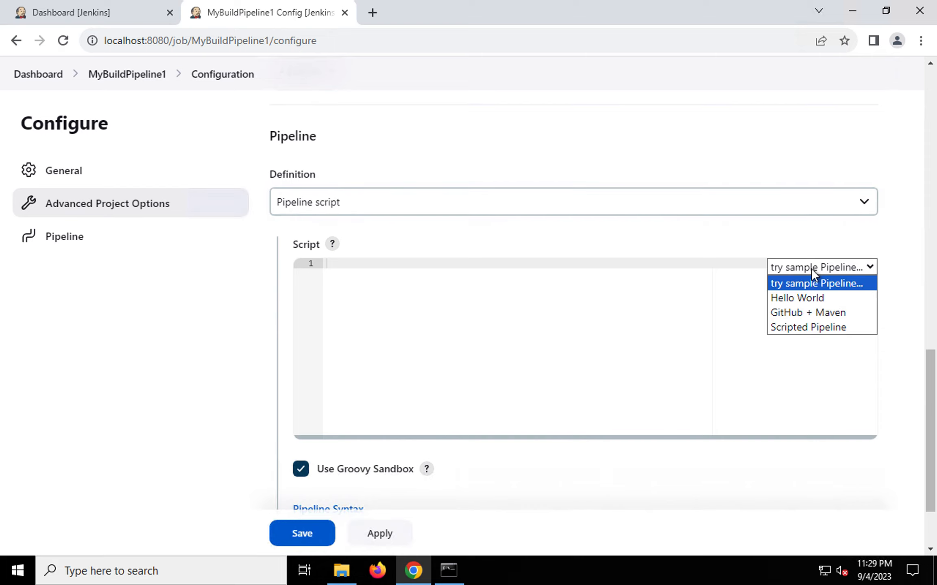
pyautogui.click(811, 297)
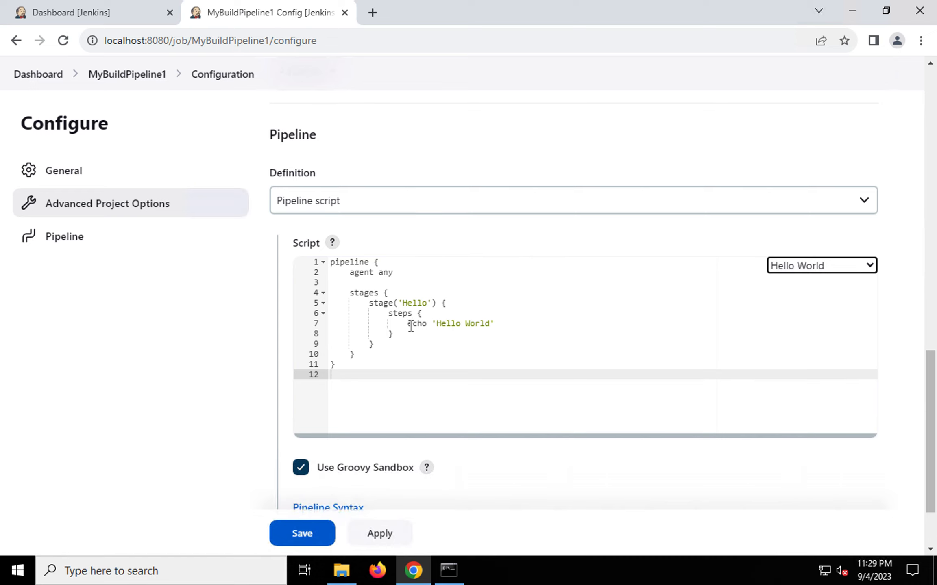
# Replace the pipeline script with the GitHub + Maven sample and look through the rest of the section.
pyautogui.click(793, 257)
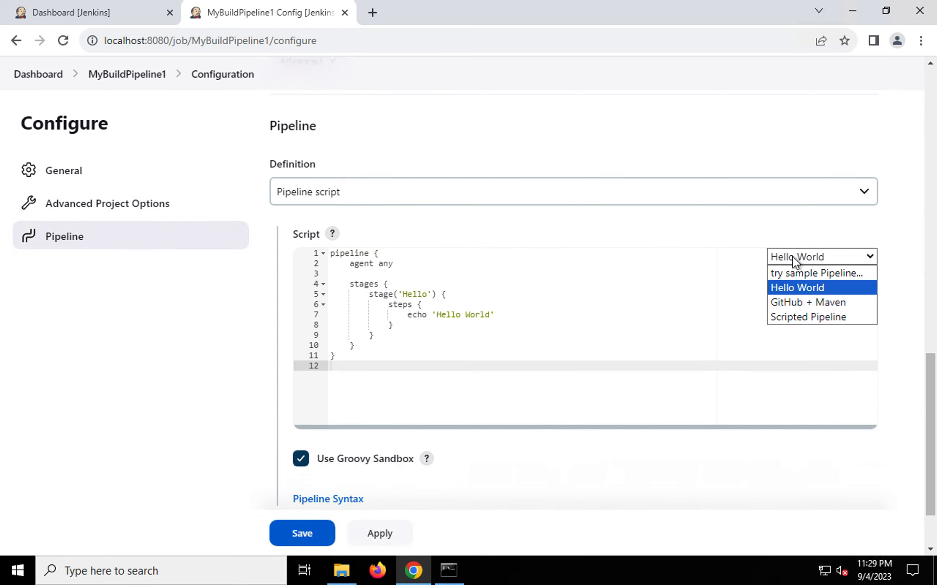
pyautogui.click(802, 305)
pyautogui.scroll(-1, 500, 333)
pyautogui.scroll(-3, 500, 332)
pyautogui.scroll(-4, 499, 333)
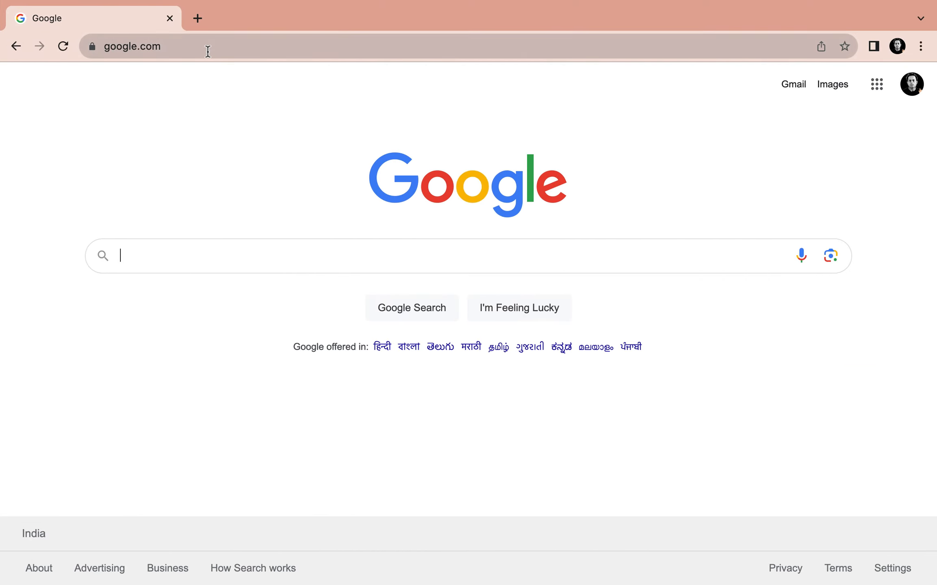
# Open automationstepbystep.com/wp-admin/ in a new browser tab.
pyautogui.click(198, 18)
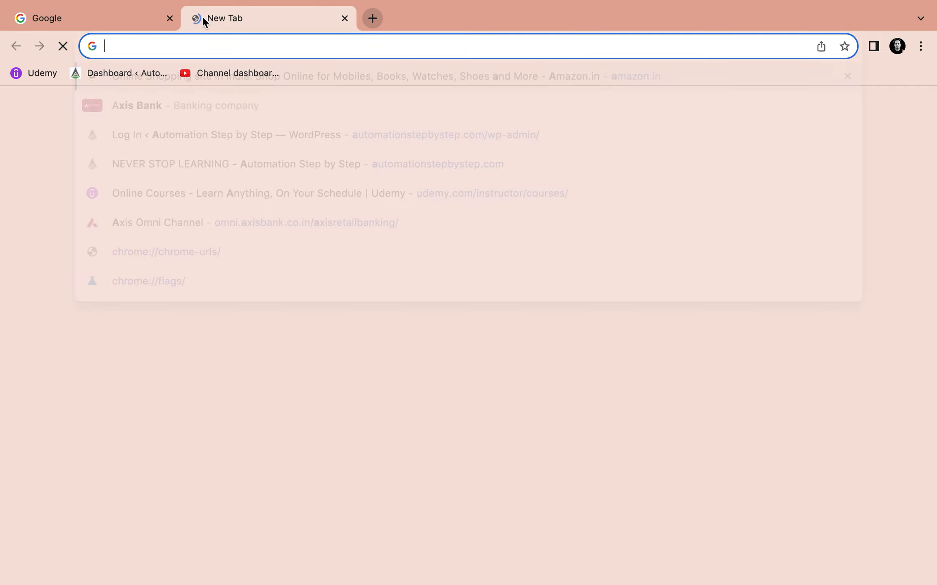
pyautogui.write('au')
pyautogui.press('Return')
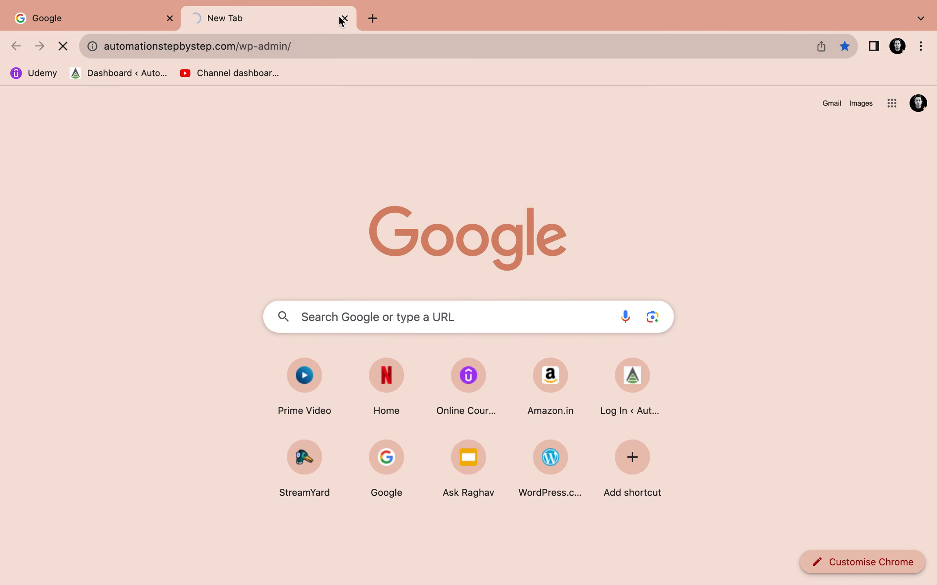
# Close the wp-admin tab, bring up the automationstepbystep.com home page instead and select its full address.
pyautogui.click(341, 19)
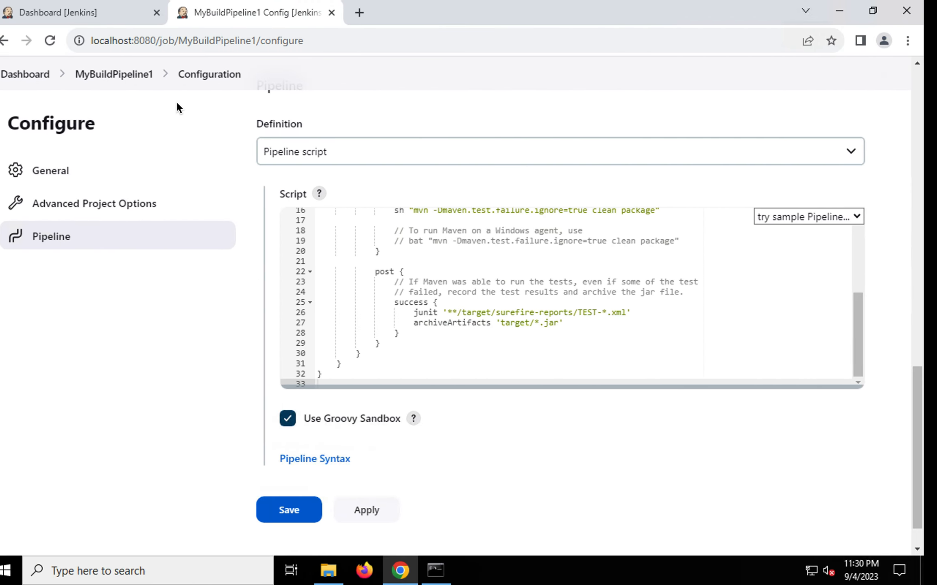
pyautogui.moveTo(363, 2)
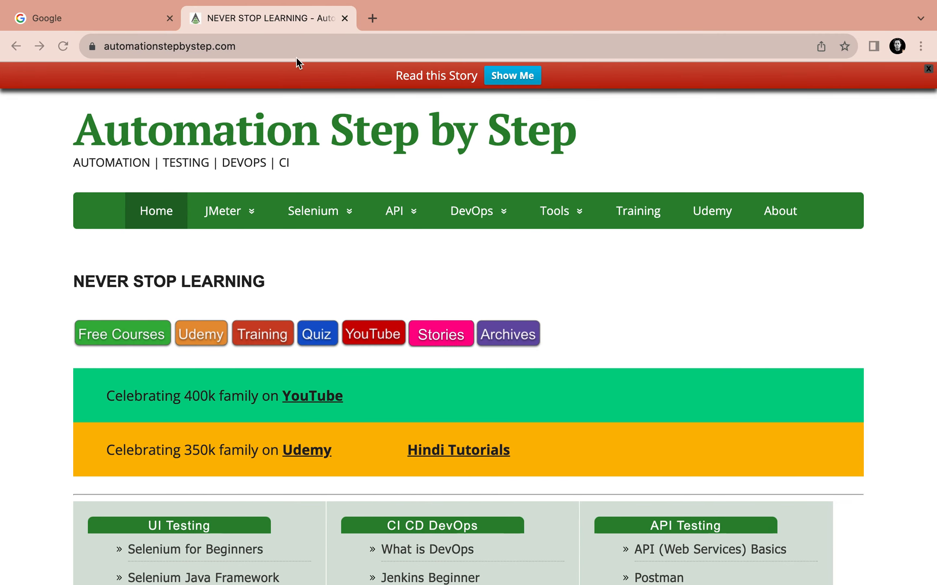
pyautogui.click(261, 46)
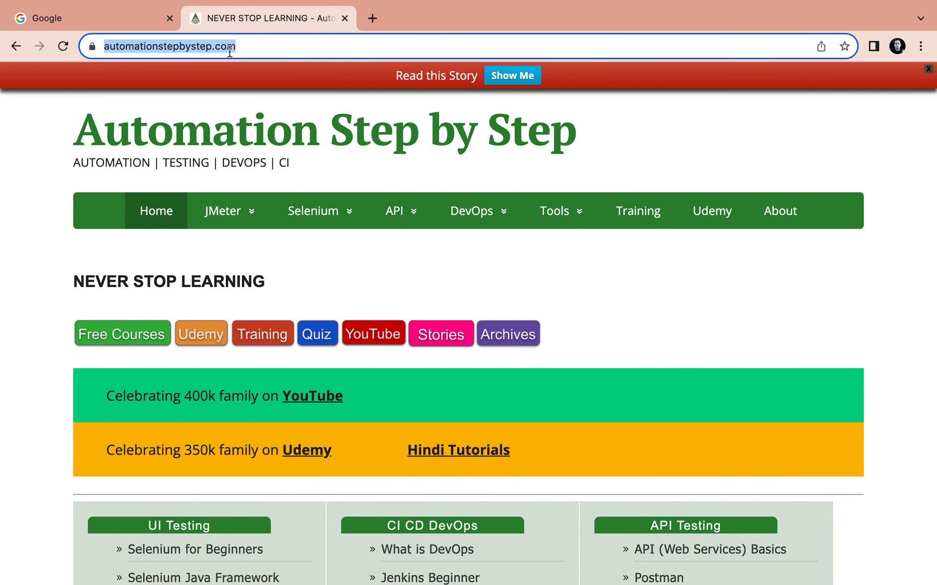
pyautogui.click(244, 46)
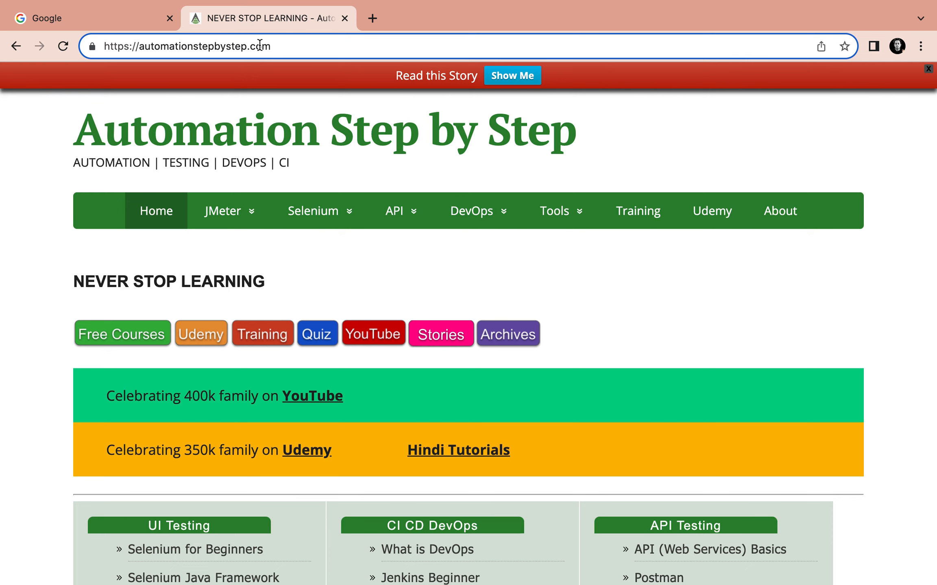
pyautogui.moveTo(277, 46); pyautogui.dragTo(78, 46)
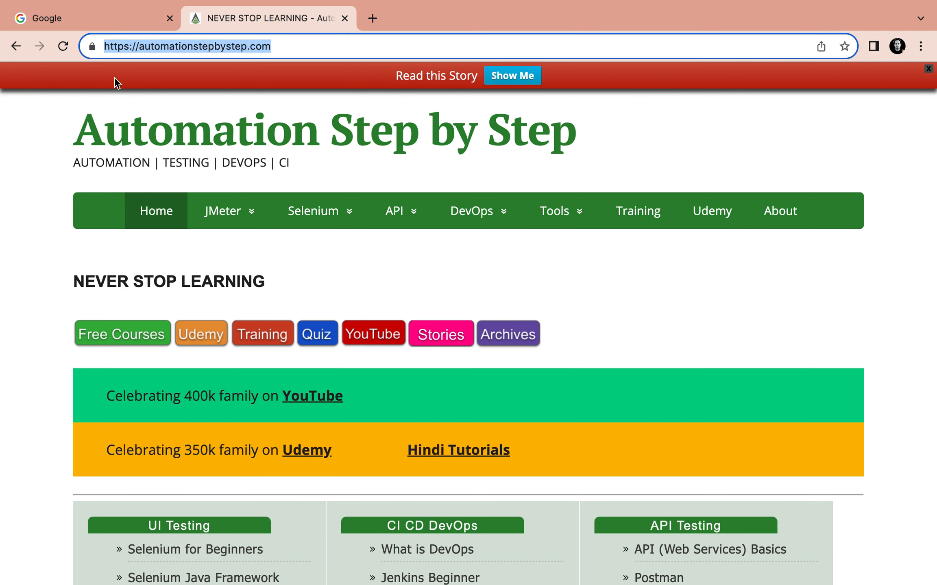
# Look through the course lists on the Automation Step by Step home page and dismiss the subscription form.
pyautogui.scroll(-3, 190, 309)
pyautogui.scroll(-5, 190, 310)
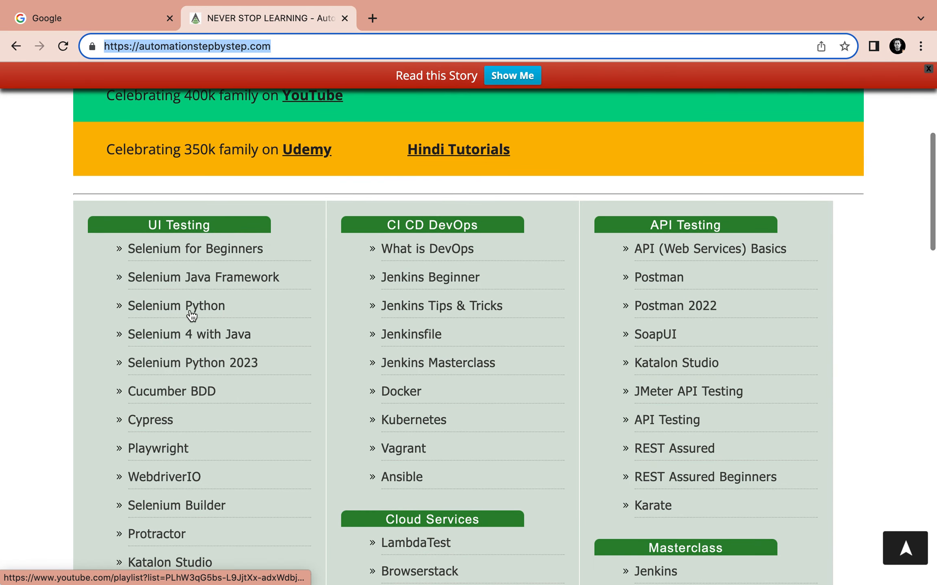
pyautogui.hotkey('alt', 'a')
pyautogui.moveTo(359, 318); pyautogui.dragTo(475, 346)
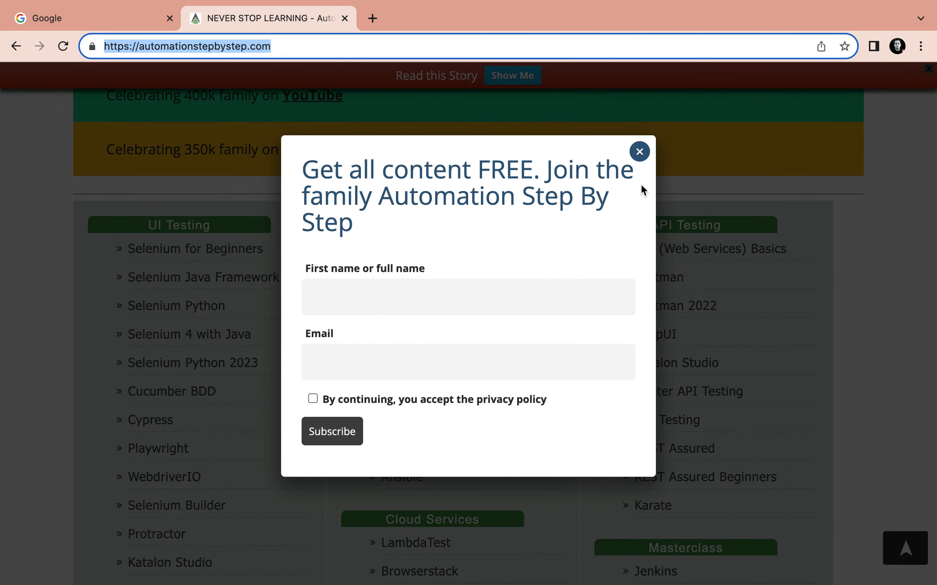
pyautogui.click(639, 151)
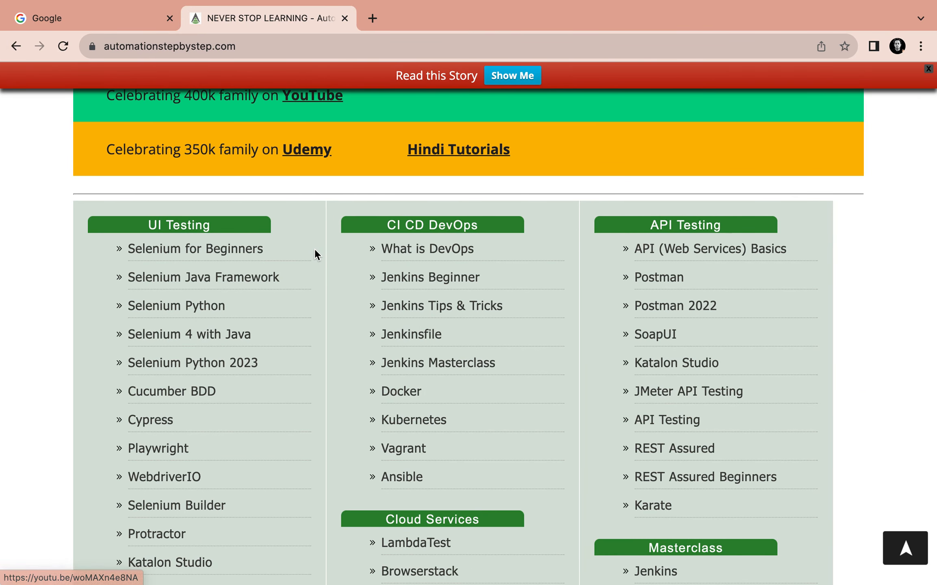
# Point out the Jenkins Beginner, Jenkins Tips & Tricks, Jenkinsfile and Jenkins Masterclass entries under CI CD DevOps.
pyautogui.hotkey('ctrl', 'a')
pyautogui.moveTo(365, 266); pyautogui.dragTo(496, 291)
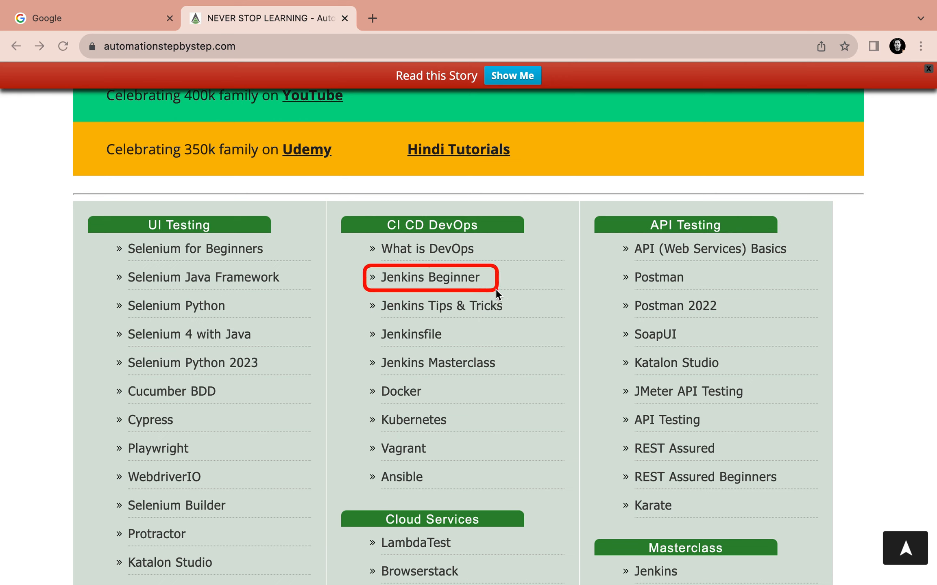
pyautogui.moveTo(361, 292); pyautogui.dragTo(543, 313)
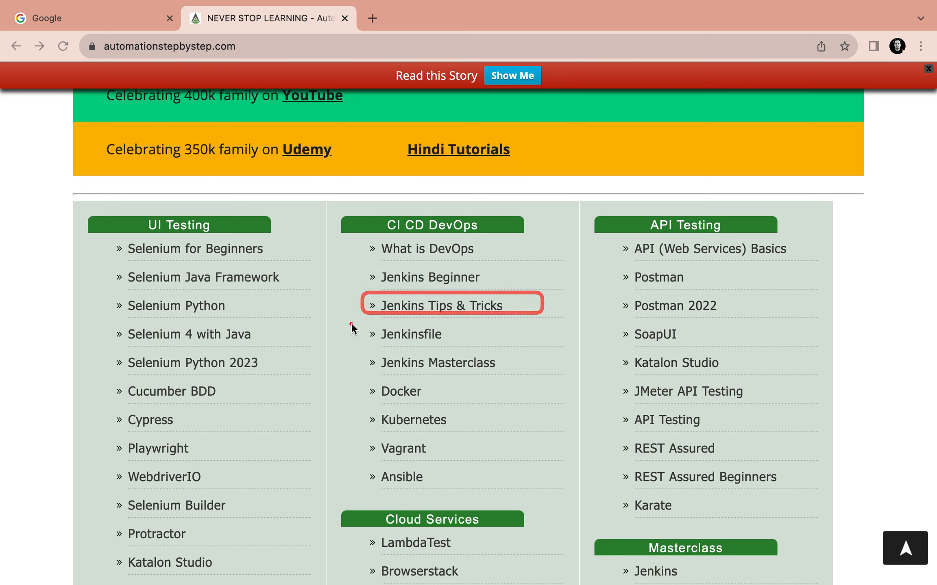
pyautogui.moveTo(351, 324); pyautogui.dragTo(473, 348)
pyautogui.moveTo(358, 349); pyautogui.dragTo(516, 380)
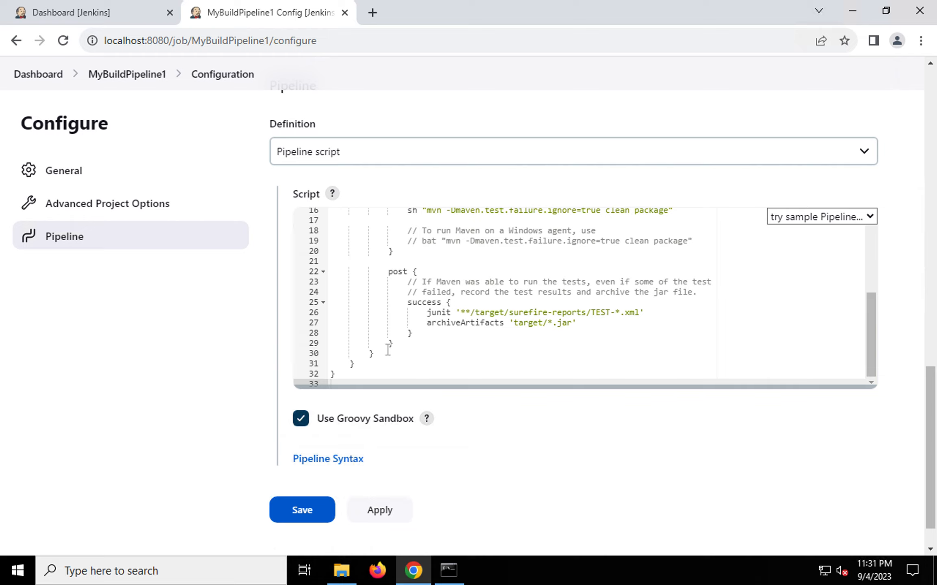
# Open the Jenkins Beginner tutorials from the CI CD DevOps list in a new browser tab.
pyautogui.scroll(1, 584, 298)
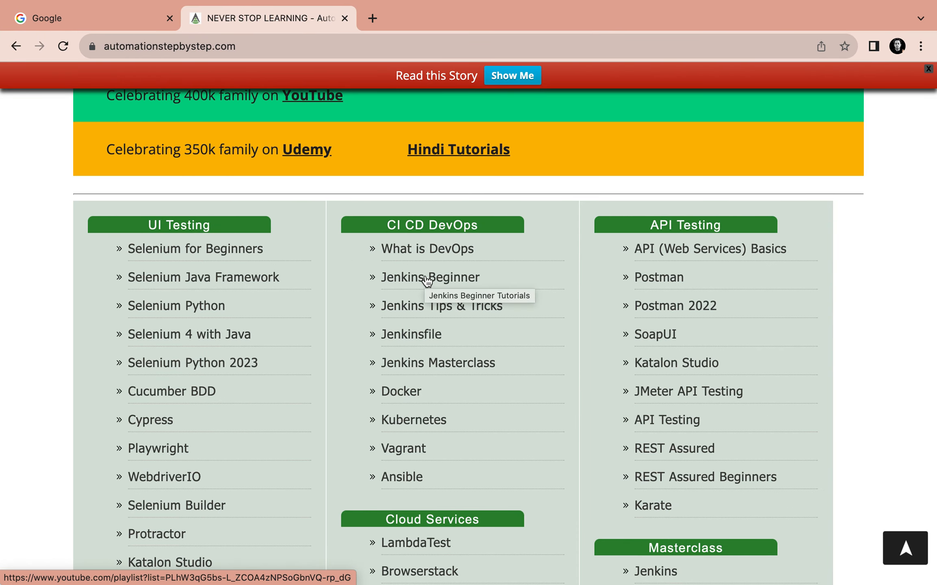
pyautogui.click(426, 280)
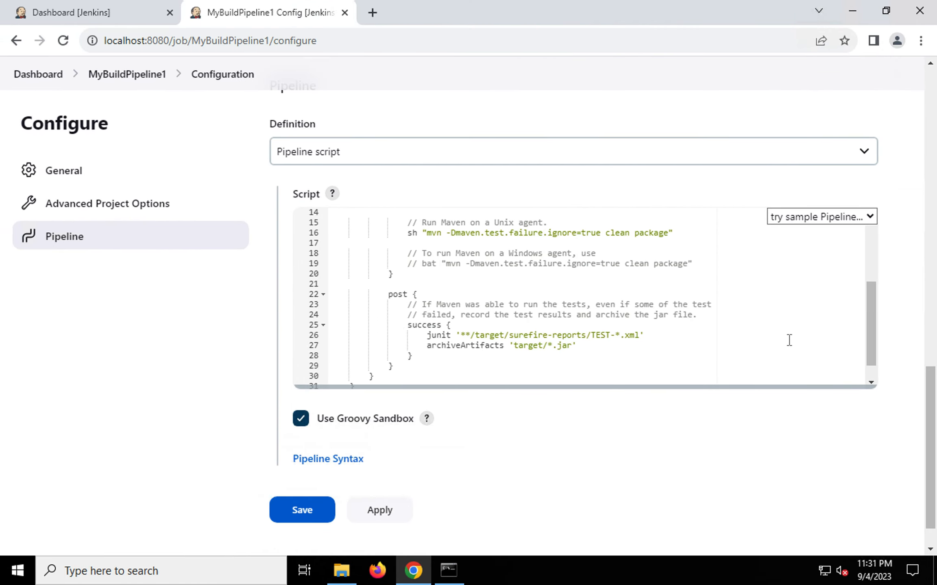
# Return to Jenkins and review the MyBuildPipeline1 configuration from the pipeline script back up through the build triggers and general options.
pyautogui.scroll(5, 867, 295)
pyautogui.scroll(10, 868, 294)
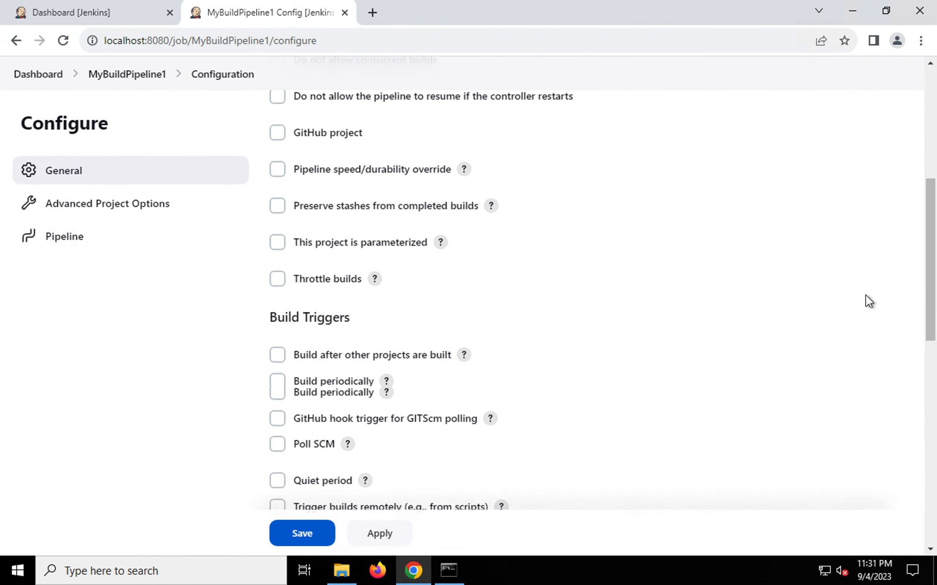
pyautogui.scroll(6, 865, 295)
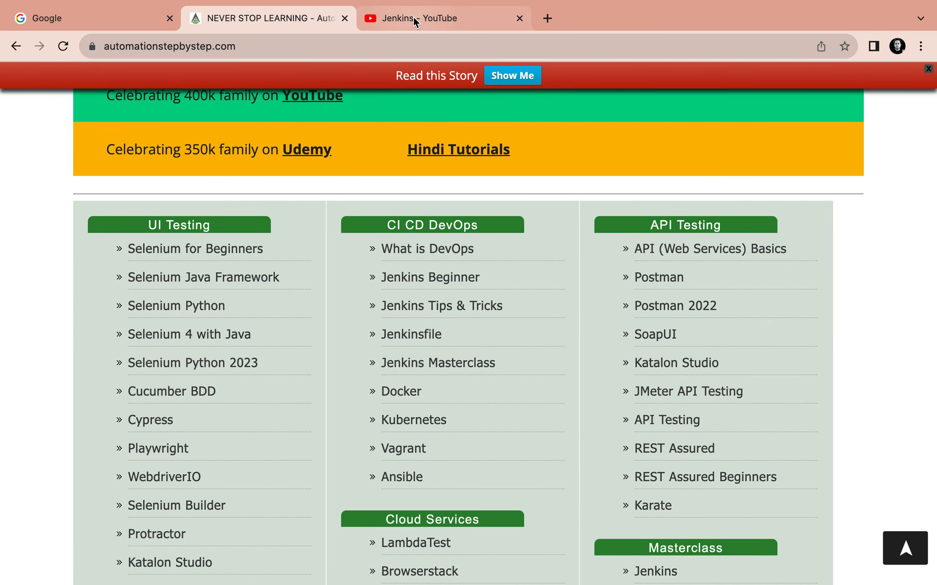
# Switch to the Jenkins playlist on YouTube and look through its tutorials down to the Jenkinsfile videos.
pyautogui.click(415, 20)
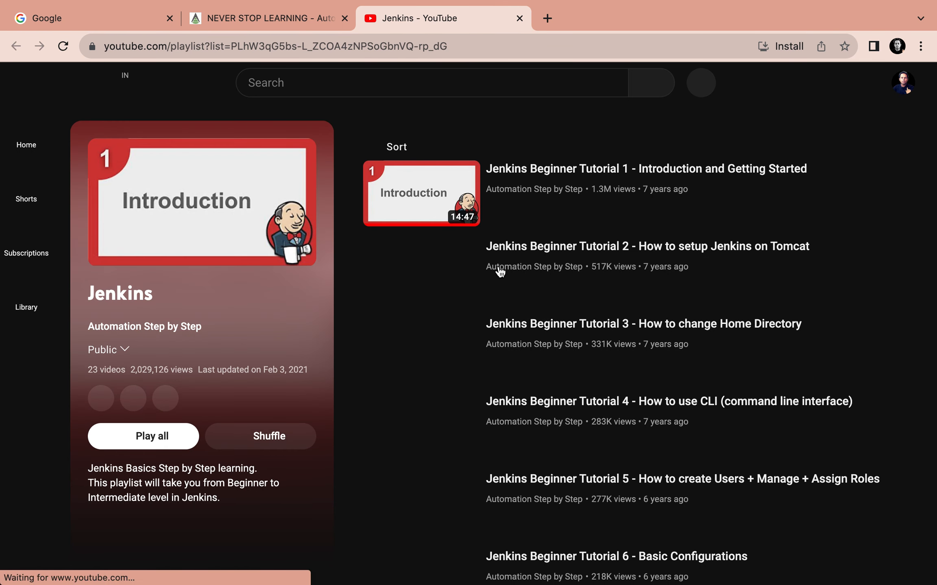
pyautogui.scroll(-10, 551, 305)
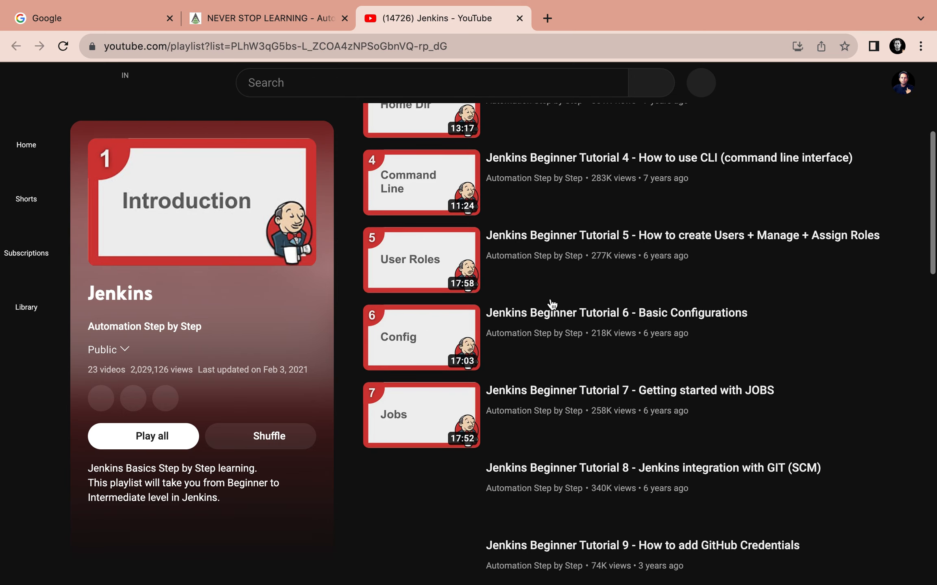
pyautogui.scroll(-20, 551, 305)
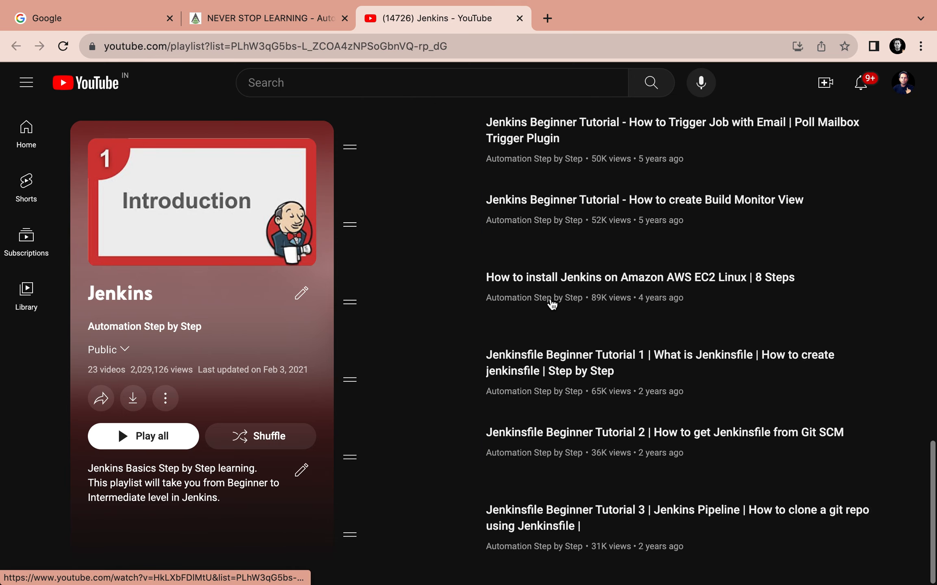
# Go back to the Automation Step by Step page and open Jenkinsfile and Jenkins Masterclass in new tabs.
pyautogui.click(305, 5)
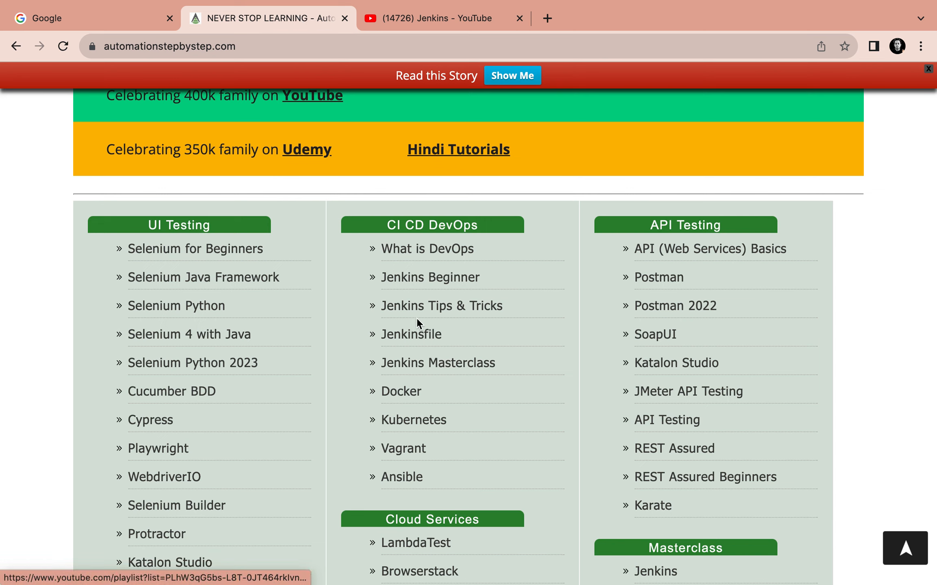
pyautogui.keyDown('super'); pyautogui.click(418, 335); pyautogui.keyUp('super')
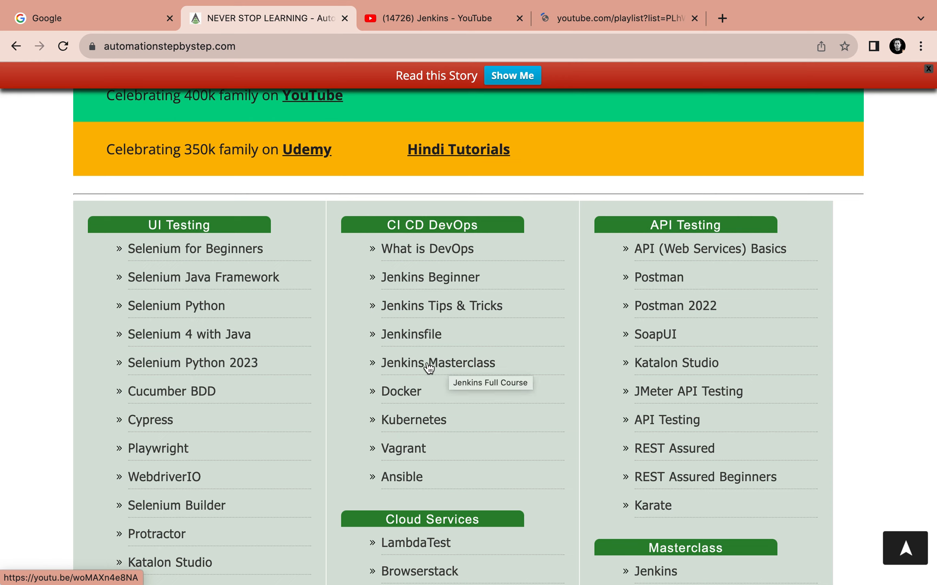
pyautogui.keyDown('super'); pyautogui.click(427, 367); pyautogui.keyUp('super')
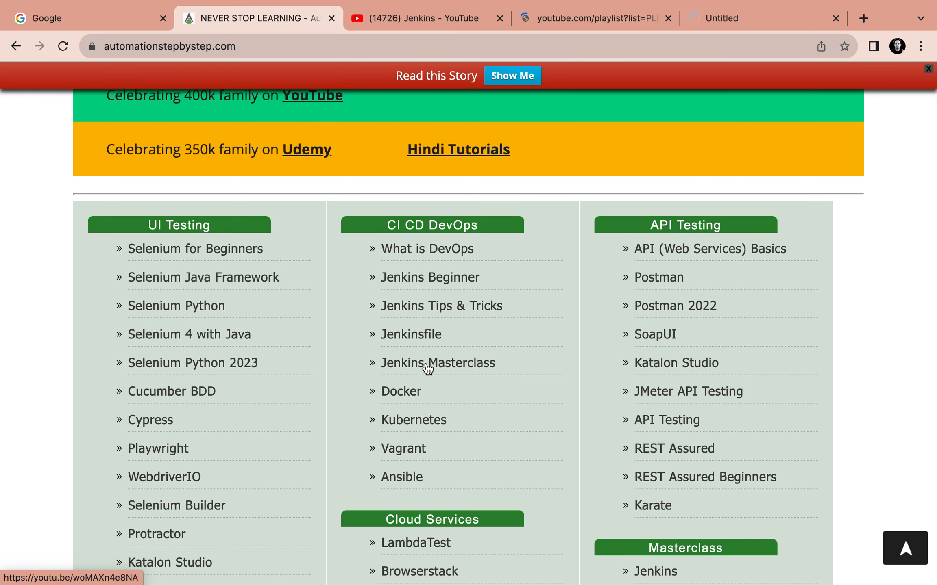
# View the Jenkinsfile playlist, then bring up the Jenkins Complete Course video and pause it.
pyautogui.click(571, 27)
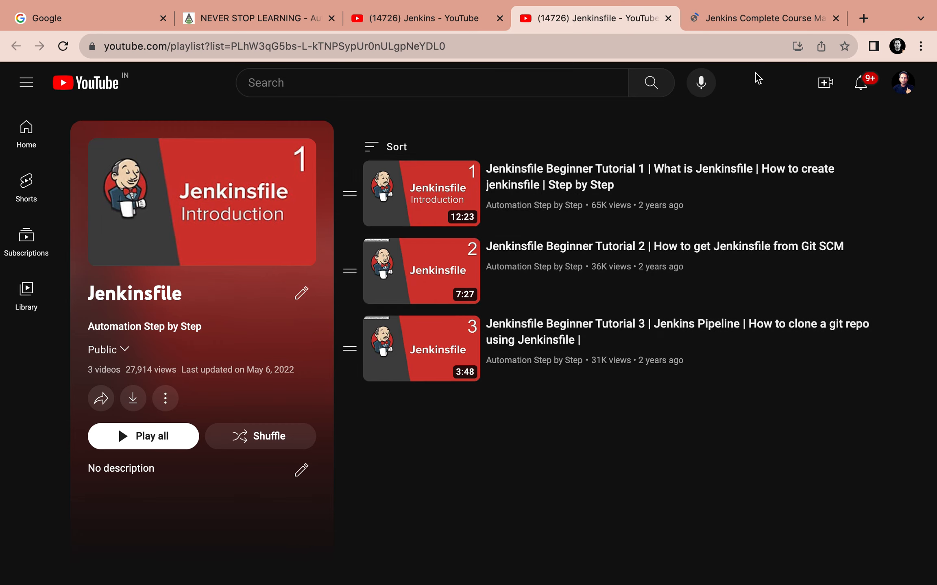
pyautogui.click(751, 18)
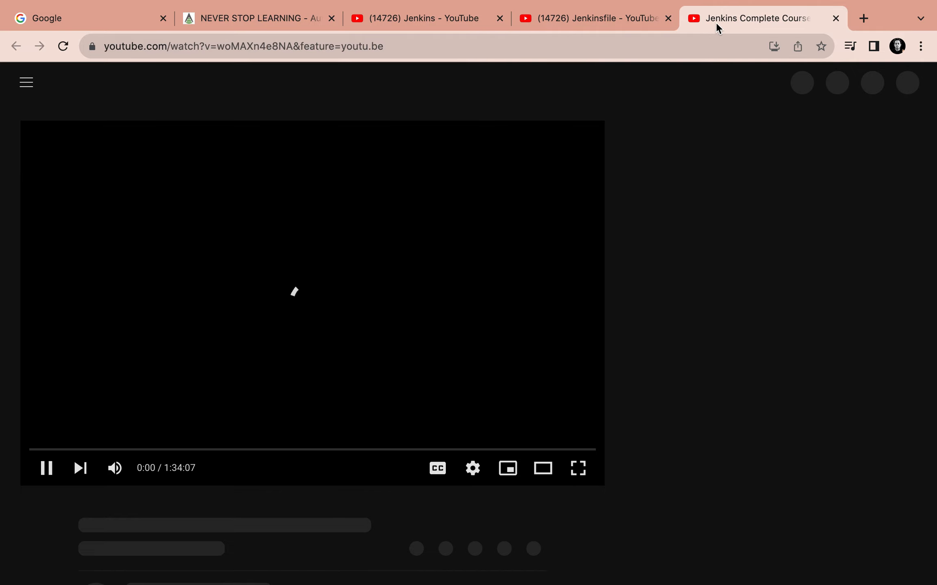
pyautogui.click(306, 316)
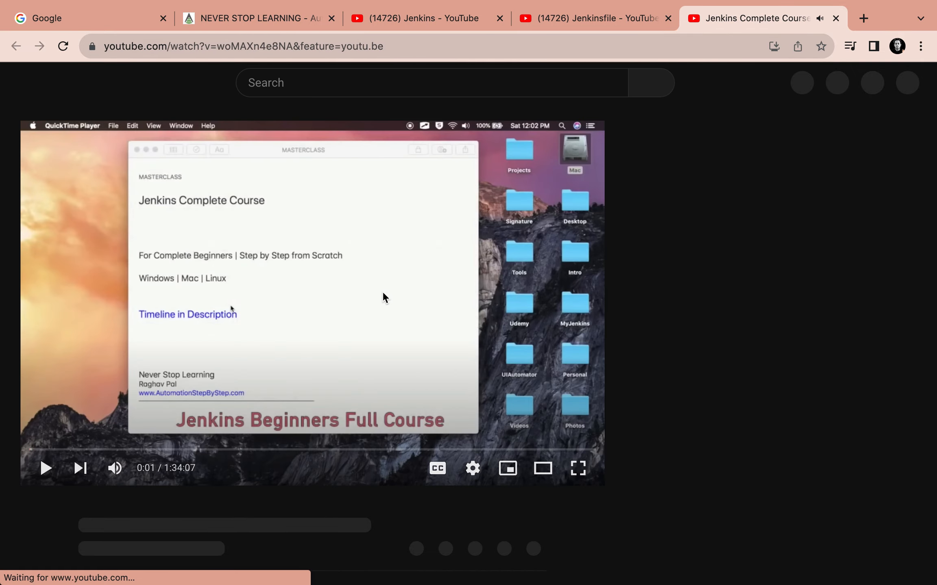